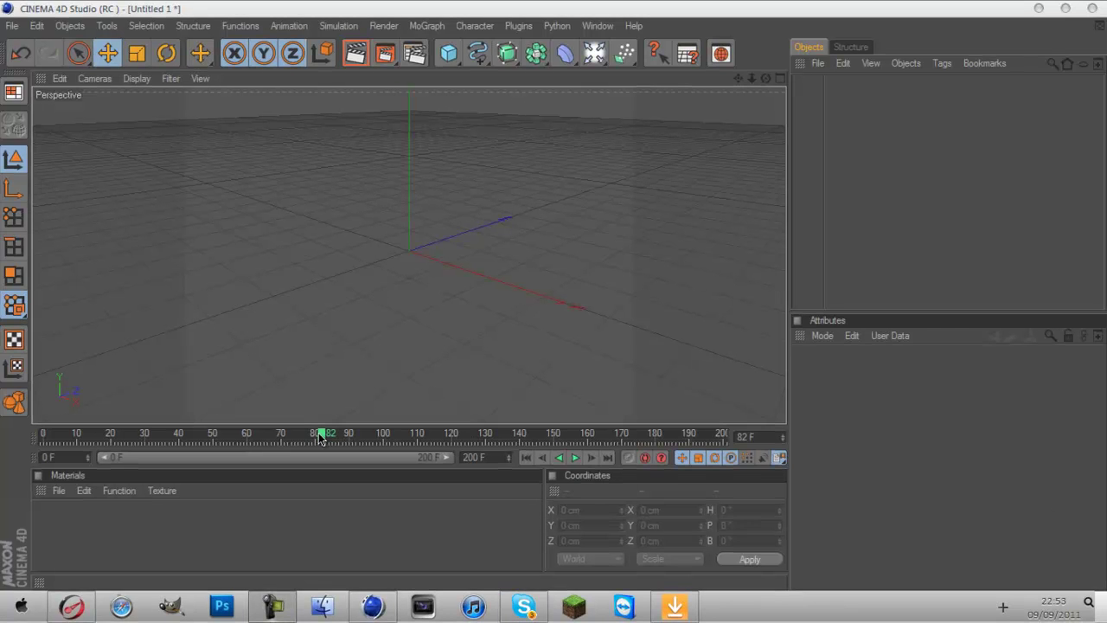
Rewind the timeline to frame 0, check the 200 F end frame, and open the primitives palette.
{"action": "left_click_drag", "start_coordinate": [319, 437], "coordinate": [38, 460]}
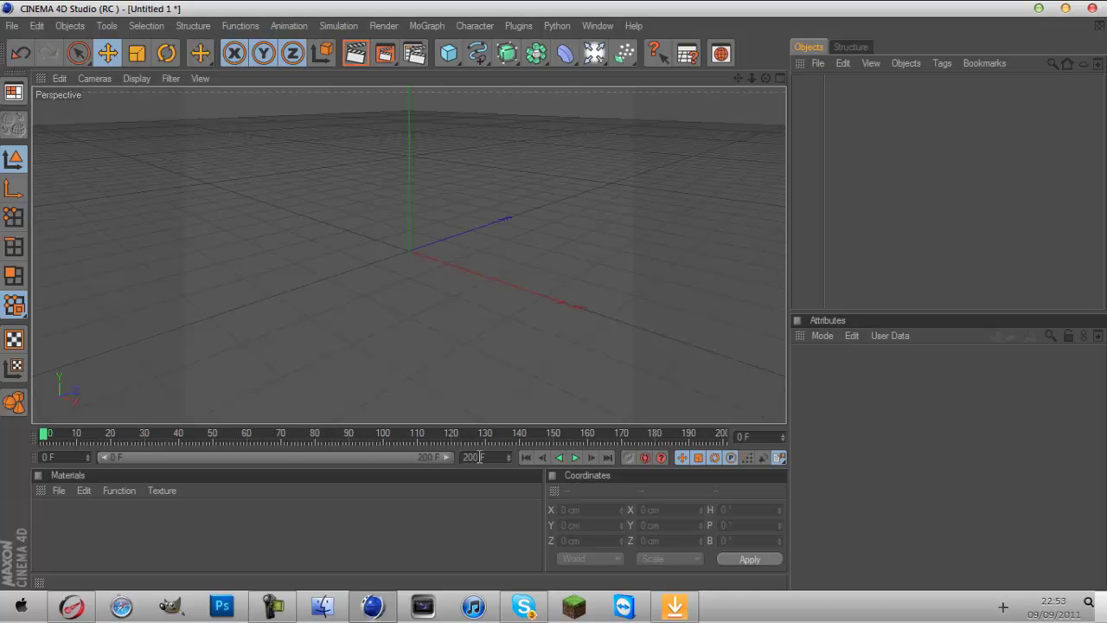
{"action": "left_click_drag", "start_coordinate": [480, 457], "coordinate": [457, 457]}
{"action": "left_click_drag", "start_coordinate": [450, 55], "coordinate": [603, 78]}
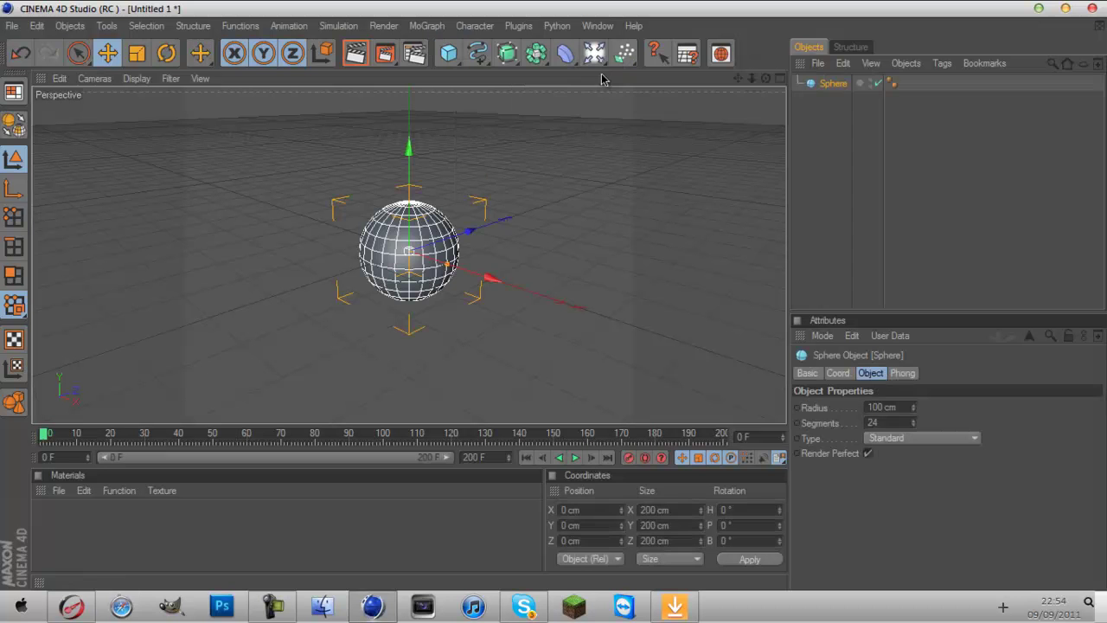
Duplicate the sphere twice into Sphere.1 and Sphere.2, then add a Metaball object.
{"action": "left_click_drag", "start_coordinate": [832, 83], "coordinate": [834, 102]}
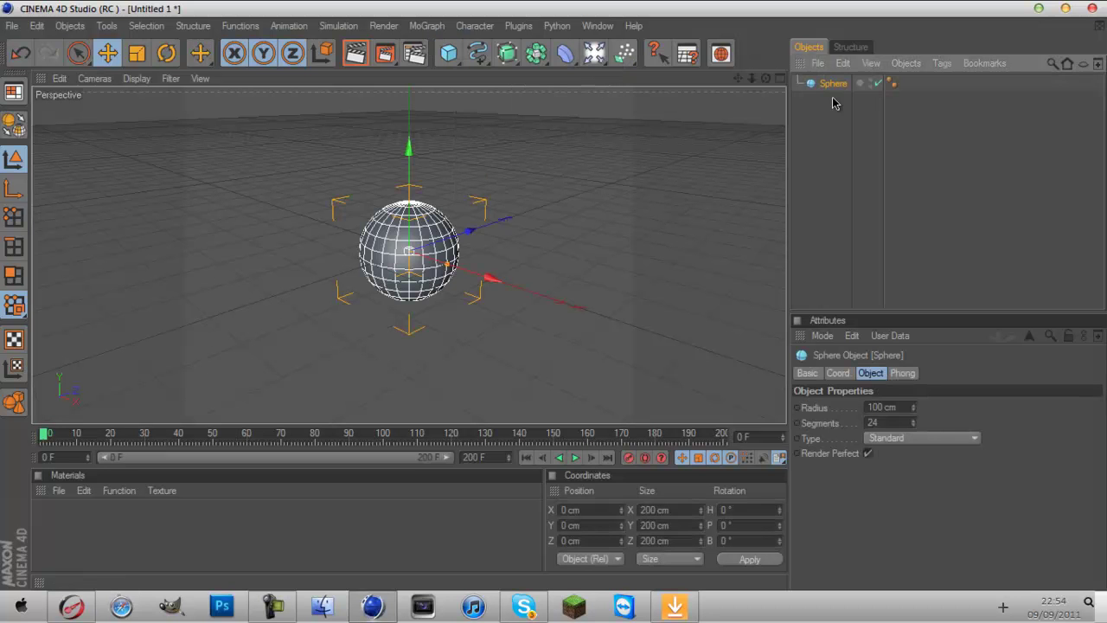
{"action": "key", "text": "ctrl+c"}
{"action": "key", "text": "ctrl+v"}
{"action": "key", "text": "ctrl+v"}
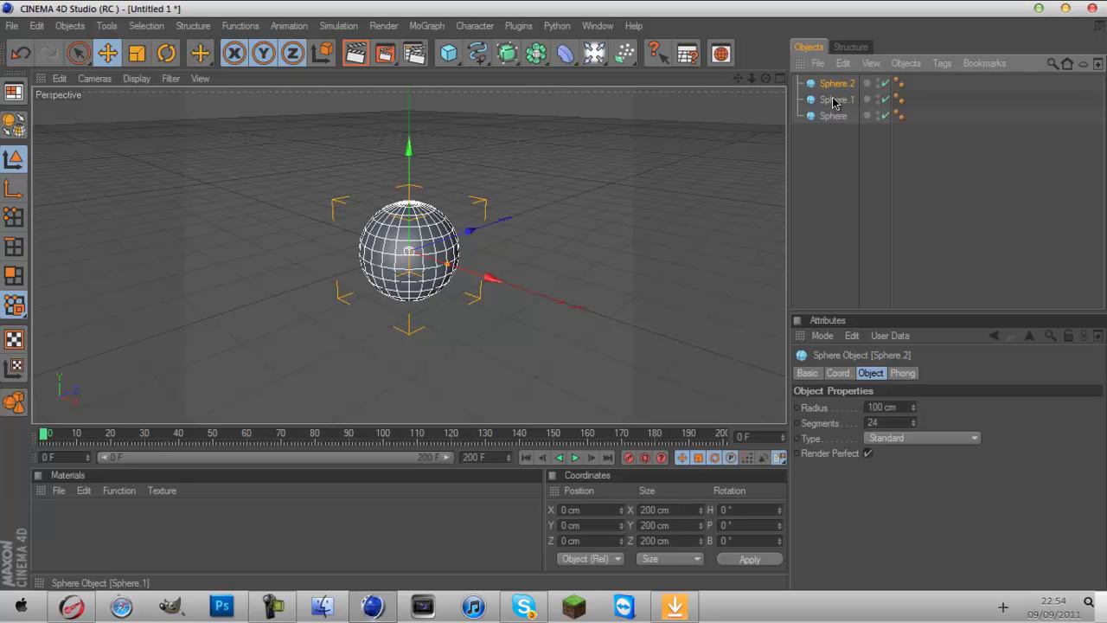
{"action": "left_click", "coordinate": [848, 221]}
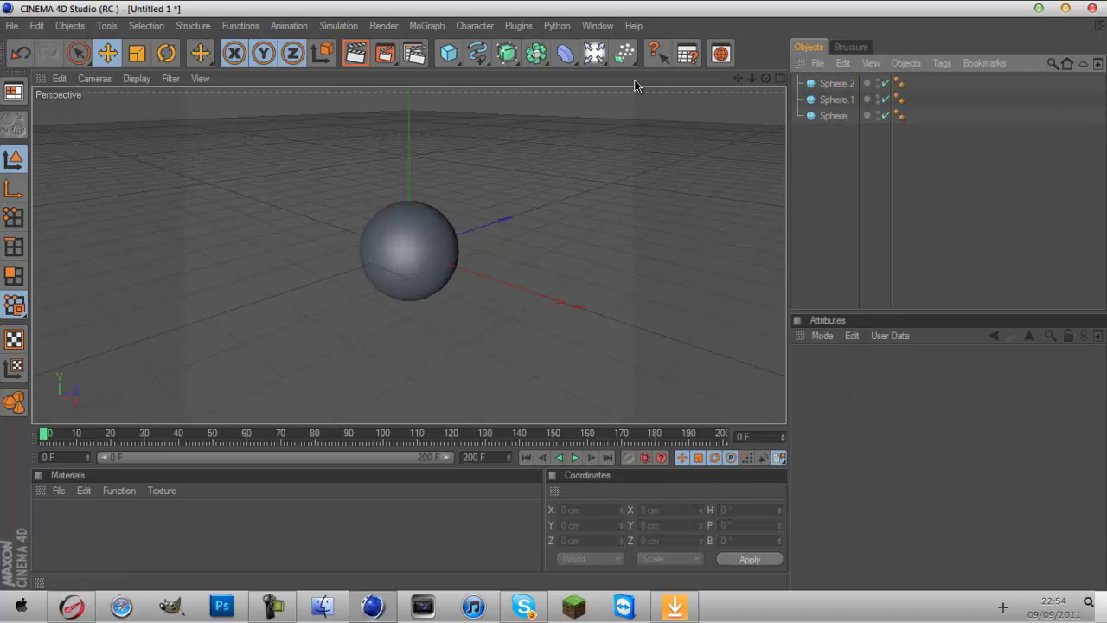
{"action": "left_click", "coordinate": [538, 61]}
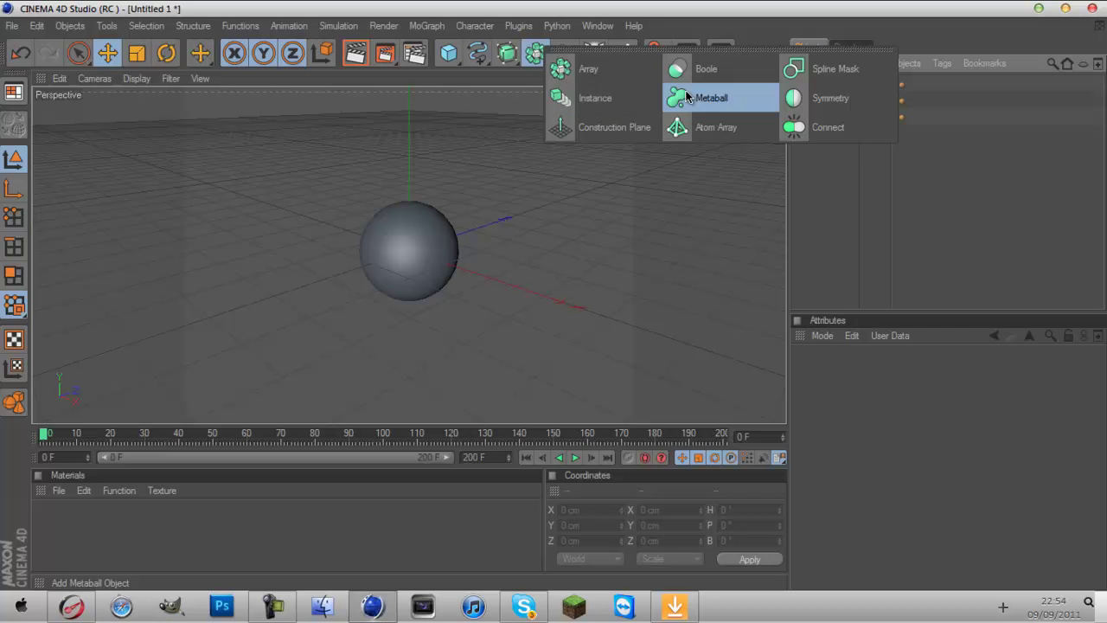
{"action": "left_click", "coordinate": [688, 98]}
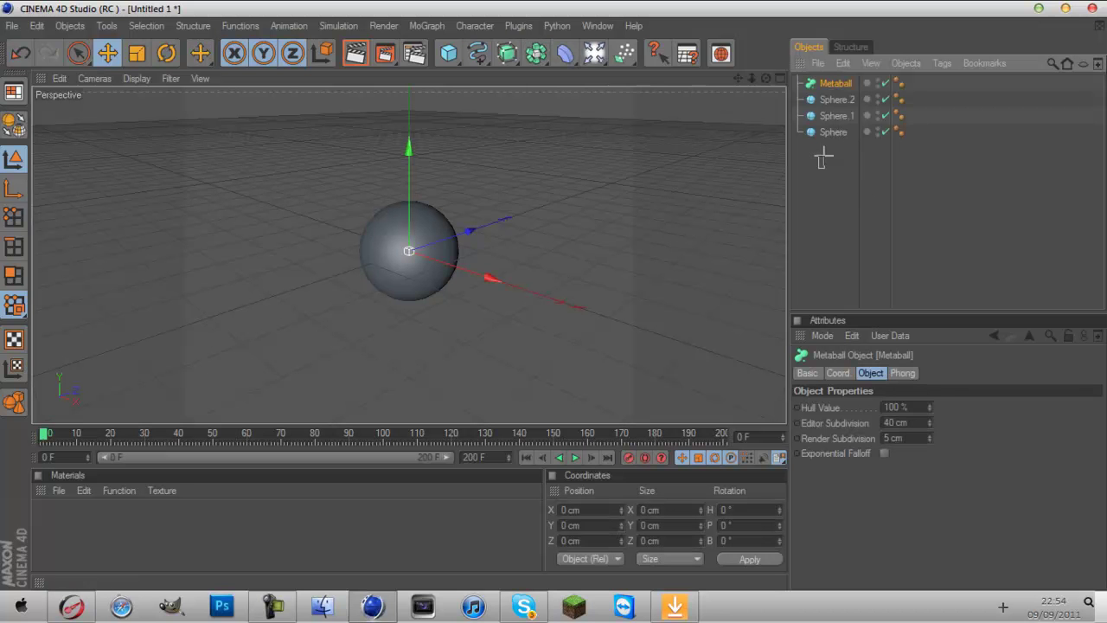
Parent Sphere, Sphere.1 and Sphere.2 under the Metaball and shift them along X.
{"action": "left_click_drag", "start_coordinate": [820, 167], "coordinate": [925, 87]}
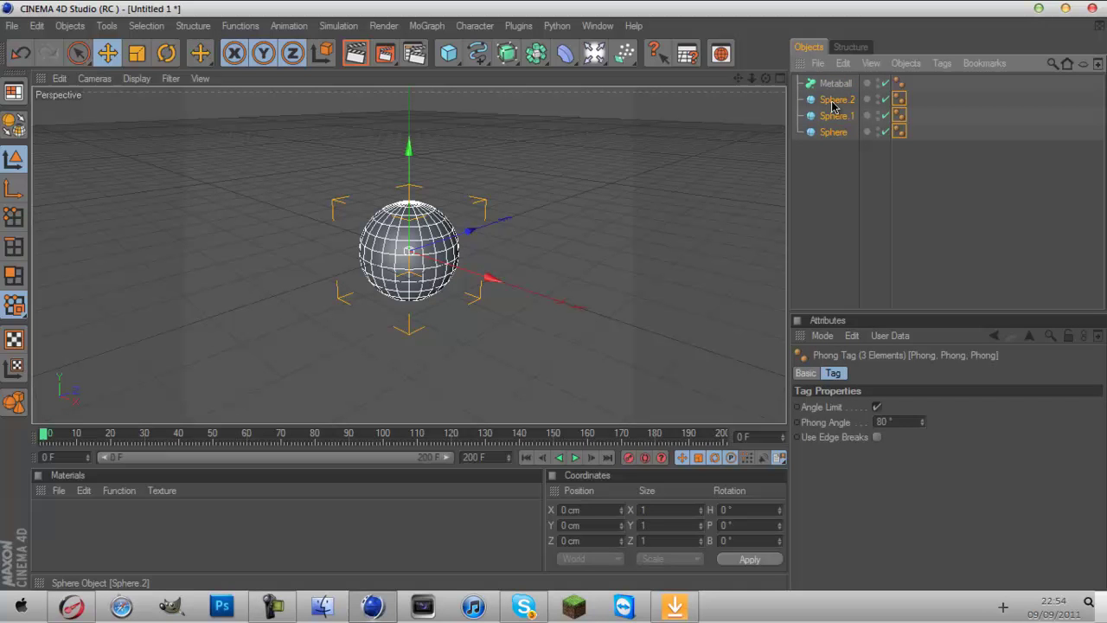
{"action": "left_click_drag", "start_coordinate": [833, 105], "coordinate": [831, 89]}
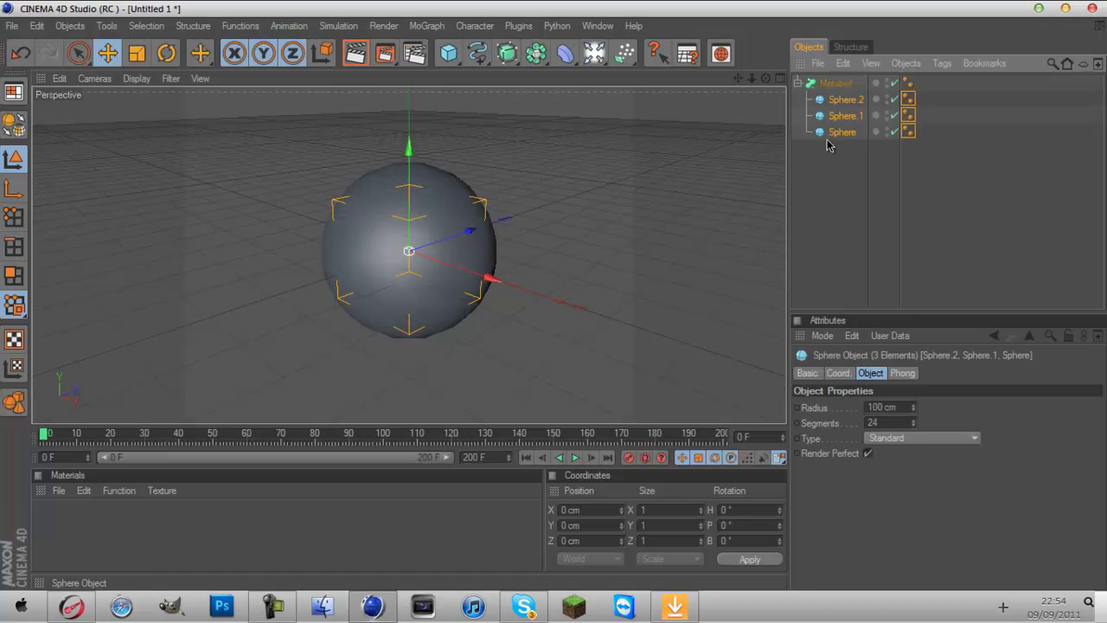
{"action": "left_click", "coordinate": [798, 84]}
{"action": "left_click", "coordinate": [798, 84]}
{"action": "left_click", "coordinate": [798, 84]}
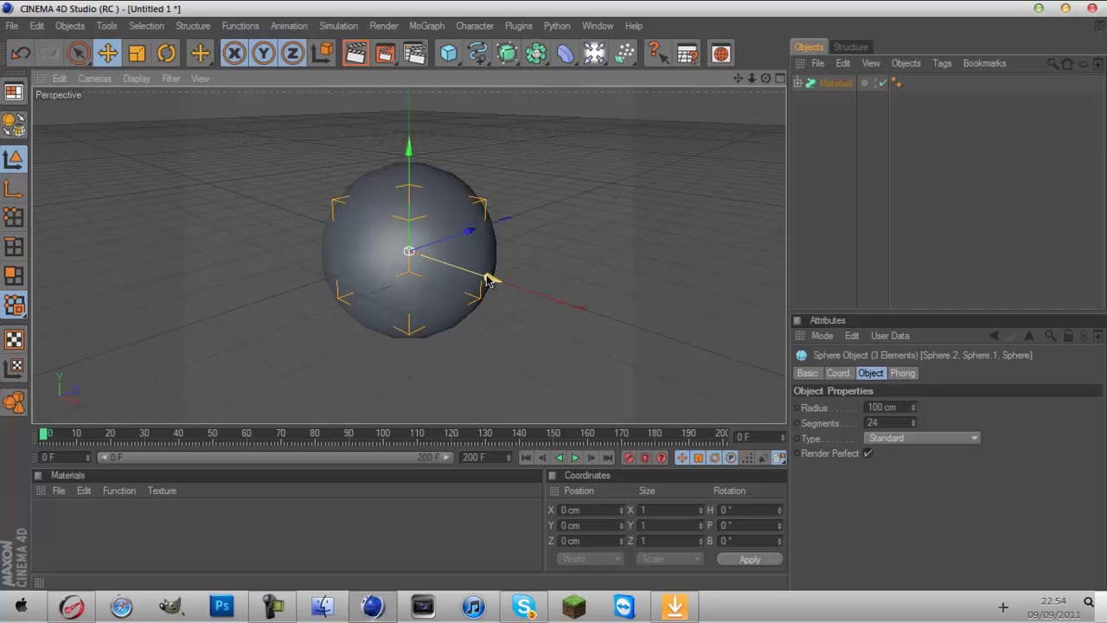
{"action": "left_click_drag", "start_coordinate": [487, 281], "coordinate": [789, 104]}
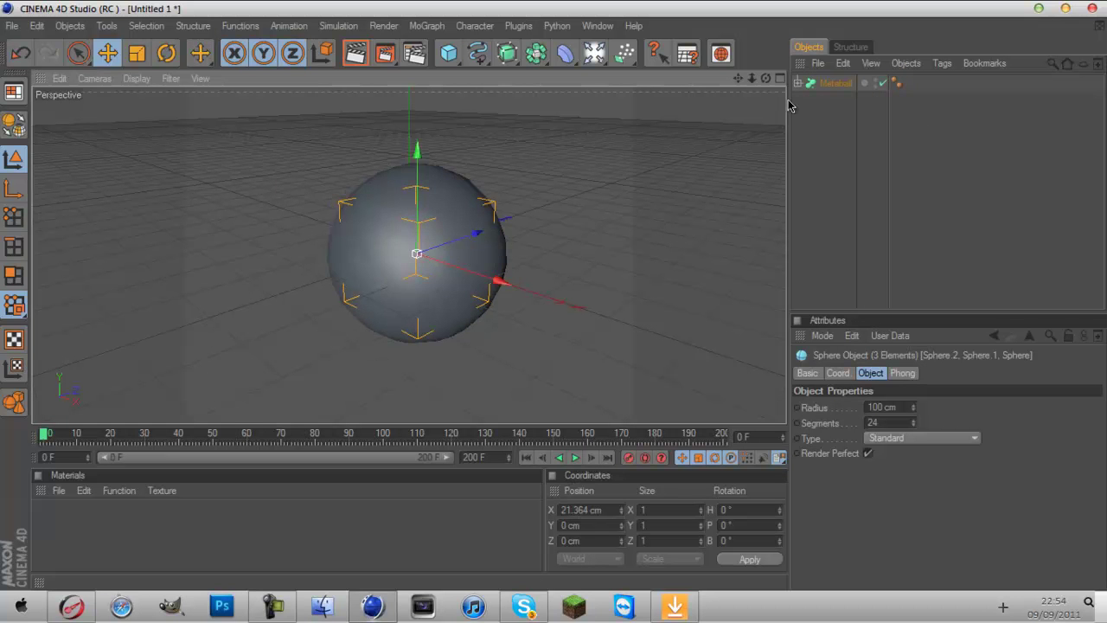
{"action": "left_click", "coordinate": [799, 92]}
Move Sphere out to the right and Sphere.1 away to the left.
{"action": "left_click", "coordinate": [799, 84]}
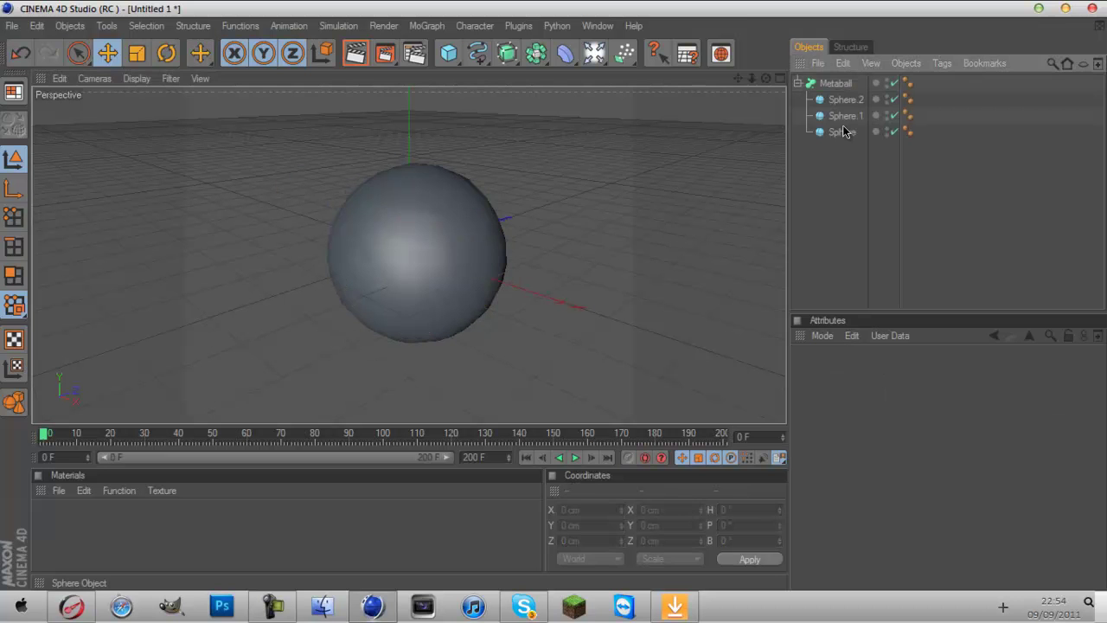
{"action": "left_click", "coordinate": [842, 132]}
{"action": "left_click_drag", "start_coordinate": [554, 300], "coordinate": [567, 304]}
{"action": "left_click", "coordinate": [826, 115]}
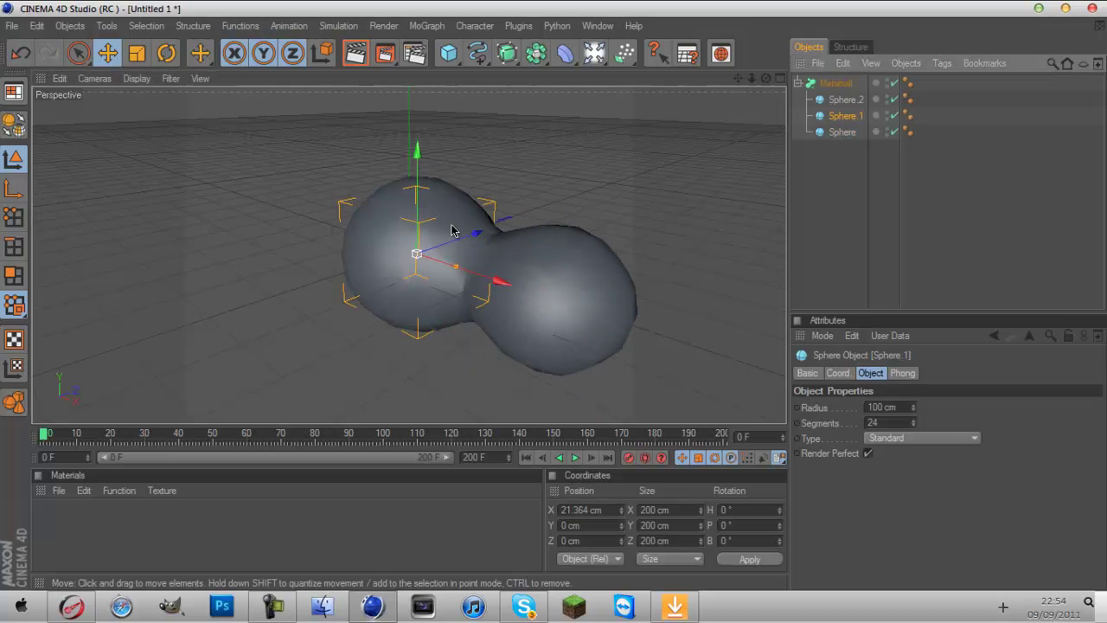
{"action": "left_click_drag", "start_coordinate": [560, 303], "coordinate": [554, 300]}
Bring Sphere.2 forward to Z -243.53 cm so the Metaball shows separate balls.
{"action": "left_click", "coordinate": [835, 83]}
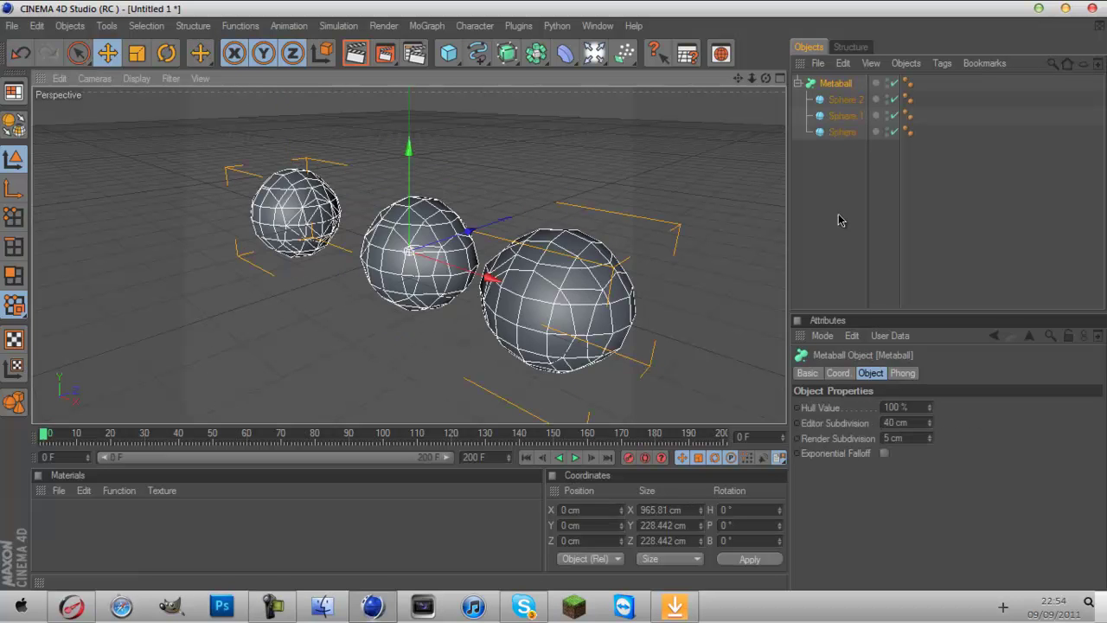
{"action": "key", "text": "ctrl+z"}
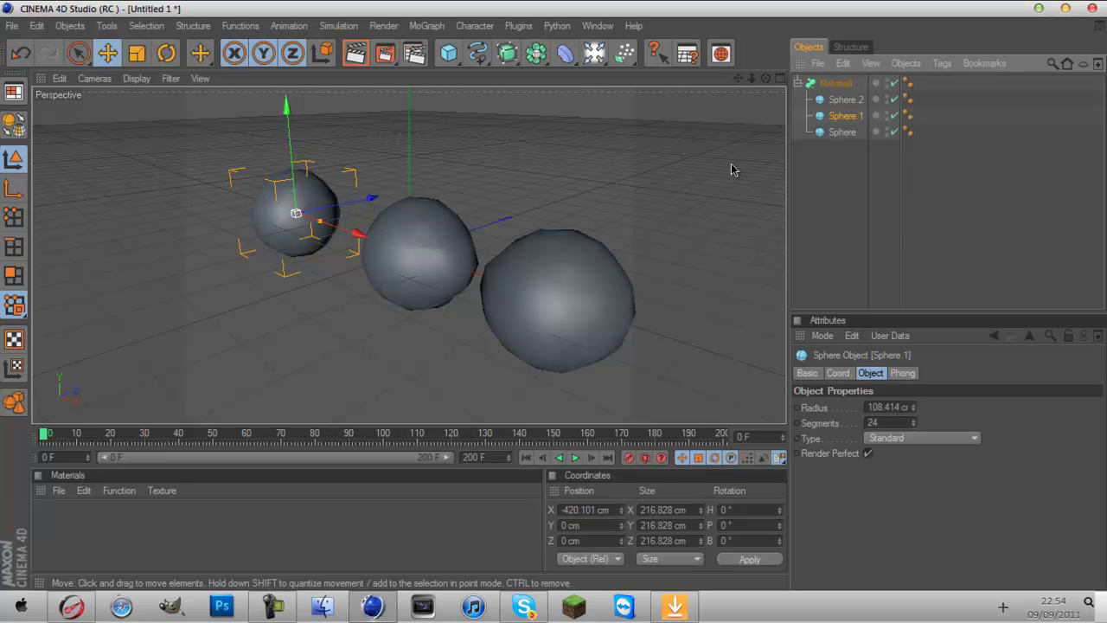
{"action": "left_click", "coordinate": [842, 132]}
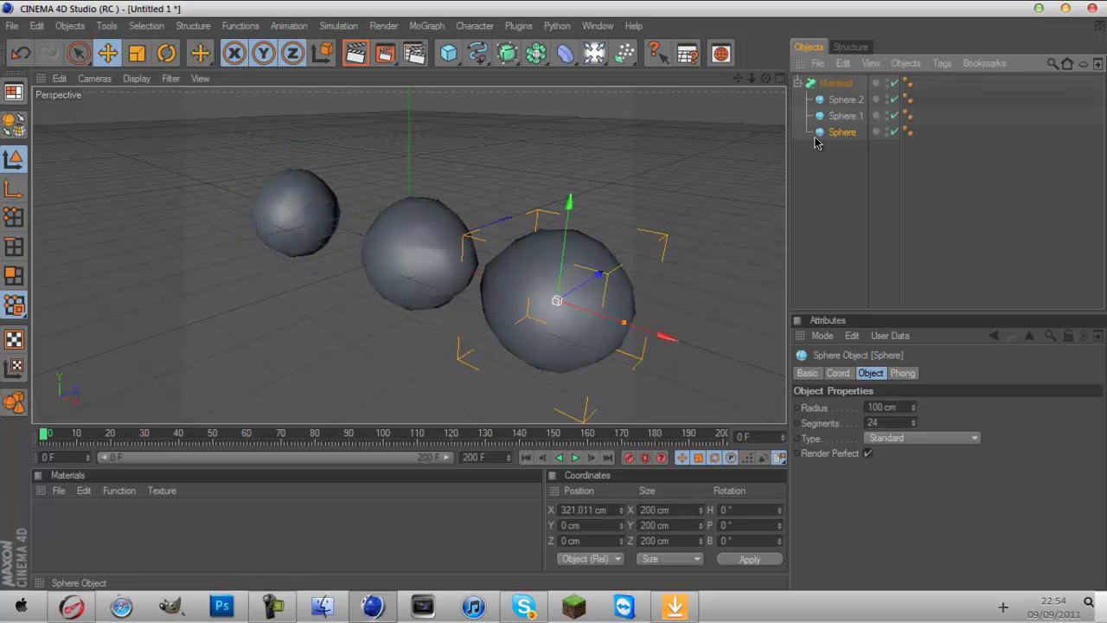
{"action": "left_click", "coordinate": [440, 224]}
{"action": "left_click_drag", "start_coordinate": [439, 224], "coordinate": [477, 239]}
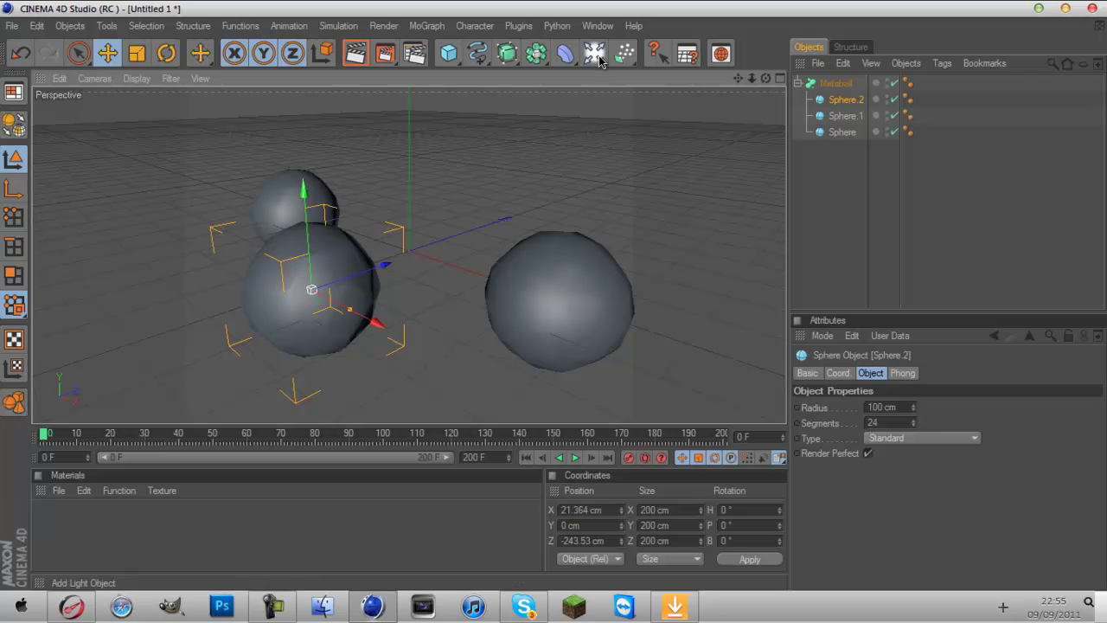
{"action": "left_click", "coordinate": [822, 248]}
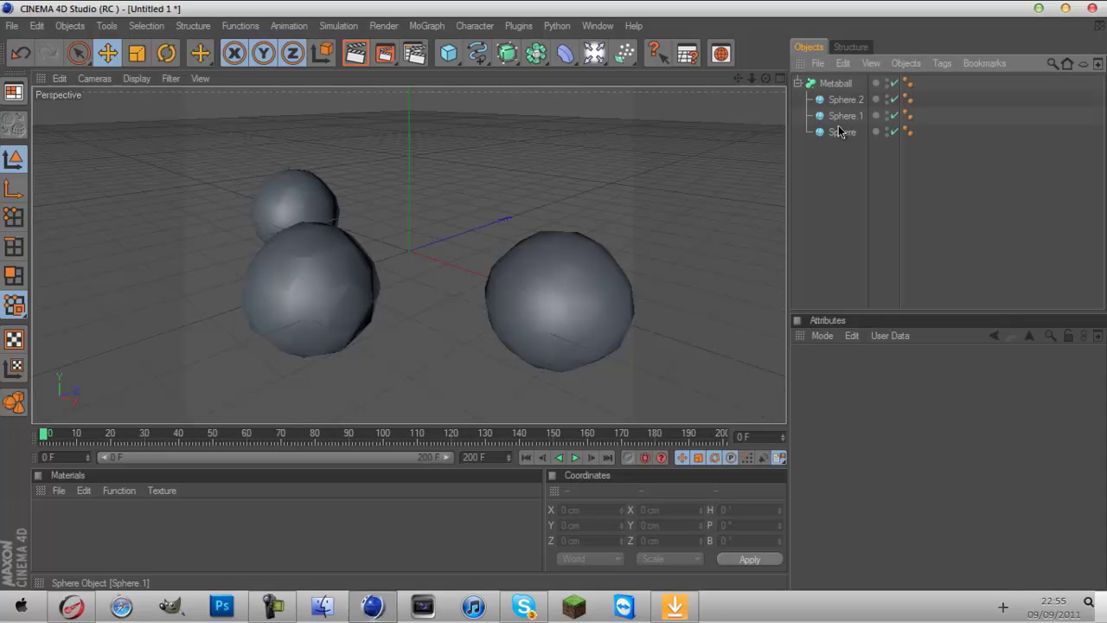
{"action": "left_click", "coordinate": [829, 84]}
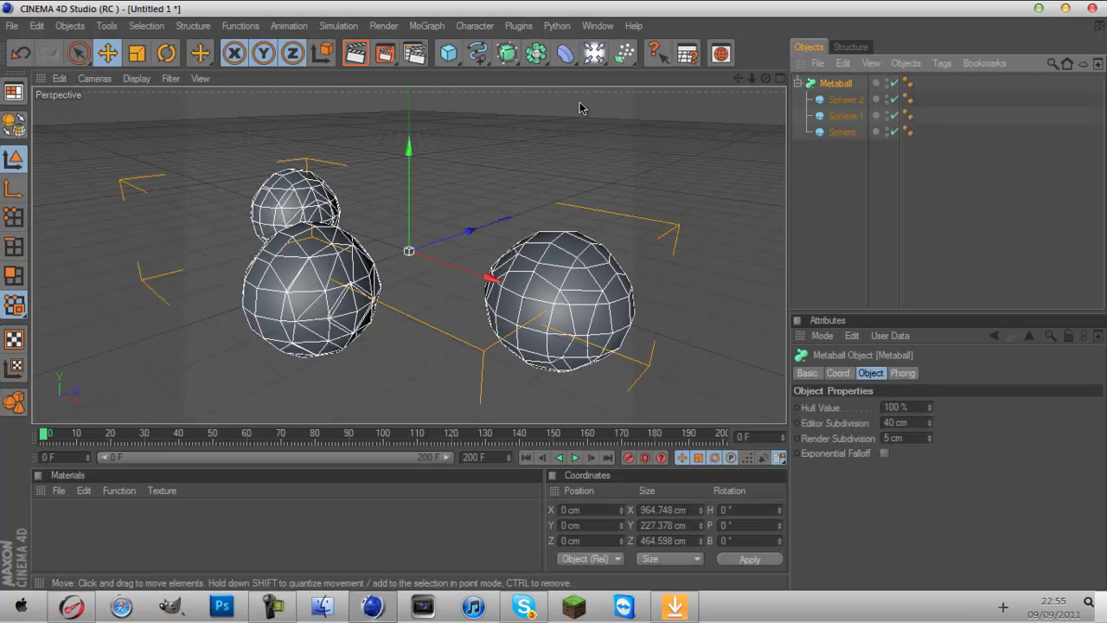
Add a Camera at 600/300/-600 cm (heading 45°, pitch -20°), view through it, and enable Autokey.
{"action": "left_click_drag", "start_coordinate": [603, 55], "coordinate": [668, 170]}
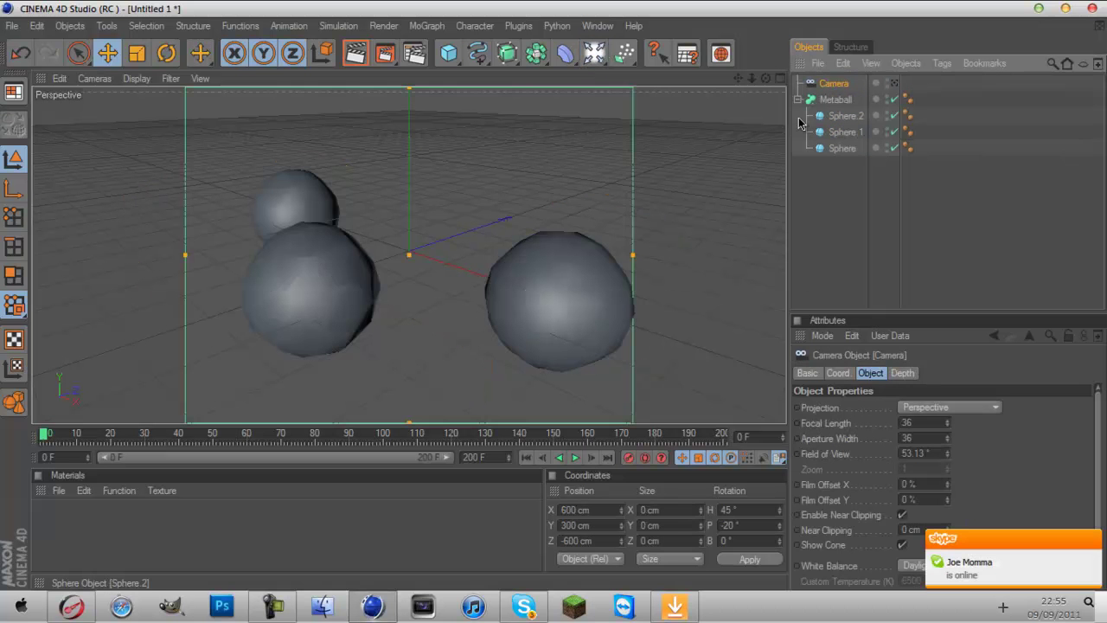
{"action": "left_click", "coordinate": [894, 84]}
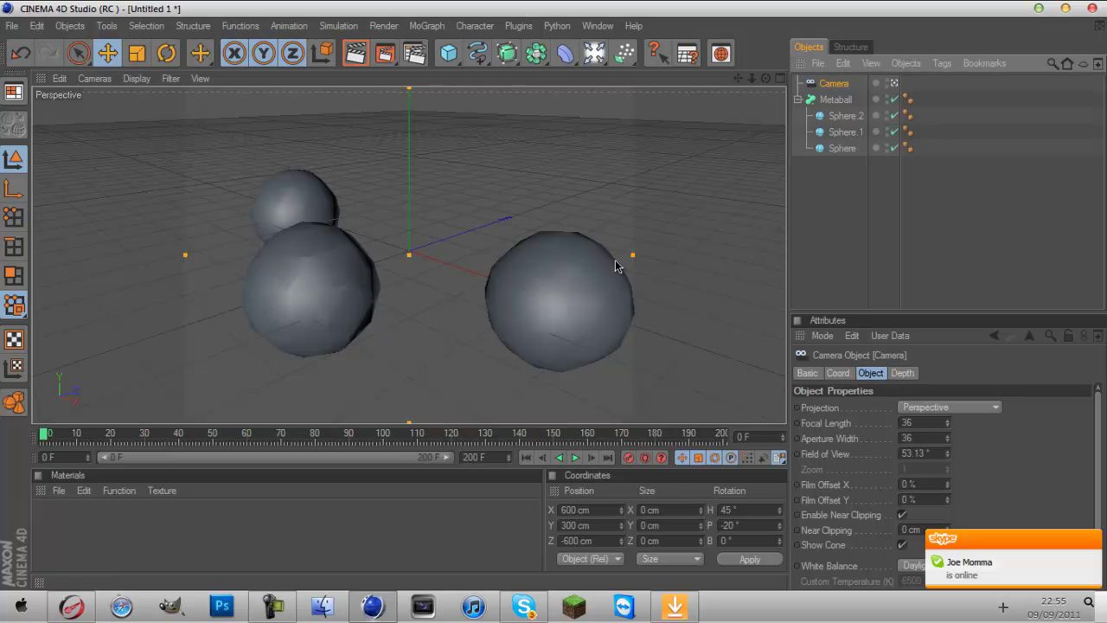
{"action": "left_click", "coordinate": [645, 458]}
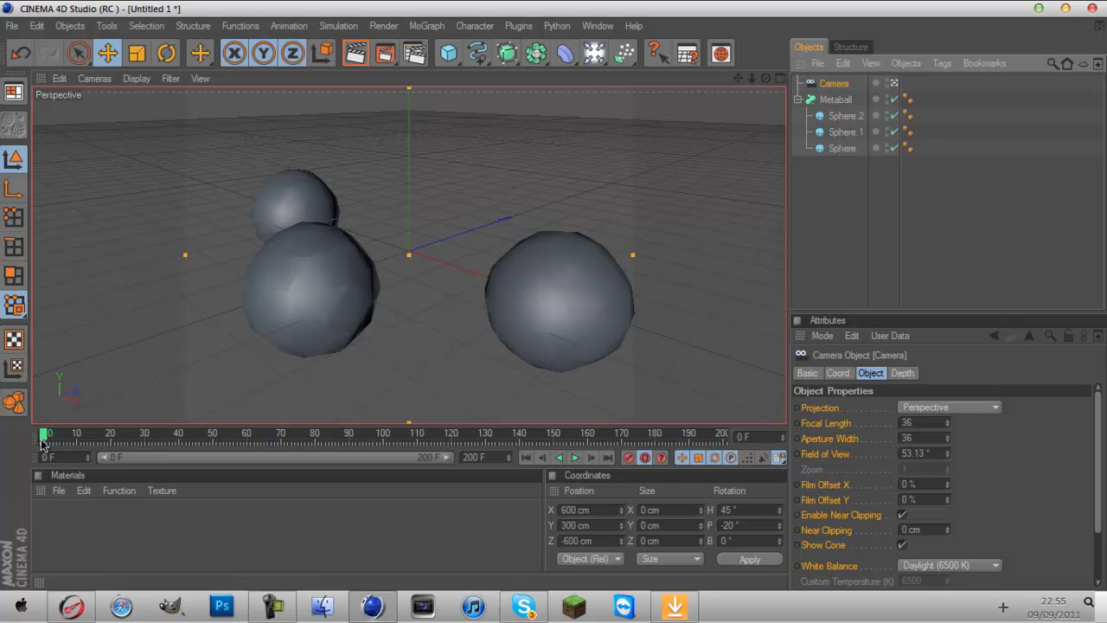
At a later frame, move Sphere, Sphere.1 and Sphere.2 slightly toward each other.
{"action": "left_click_drag", "start_coordinate": [41, 441], "coordinate": [112, 439]}
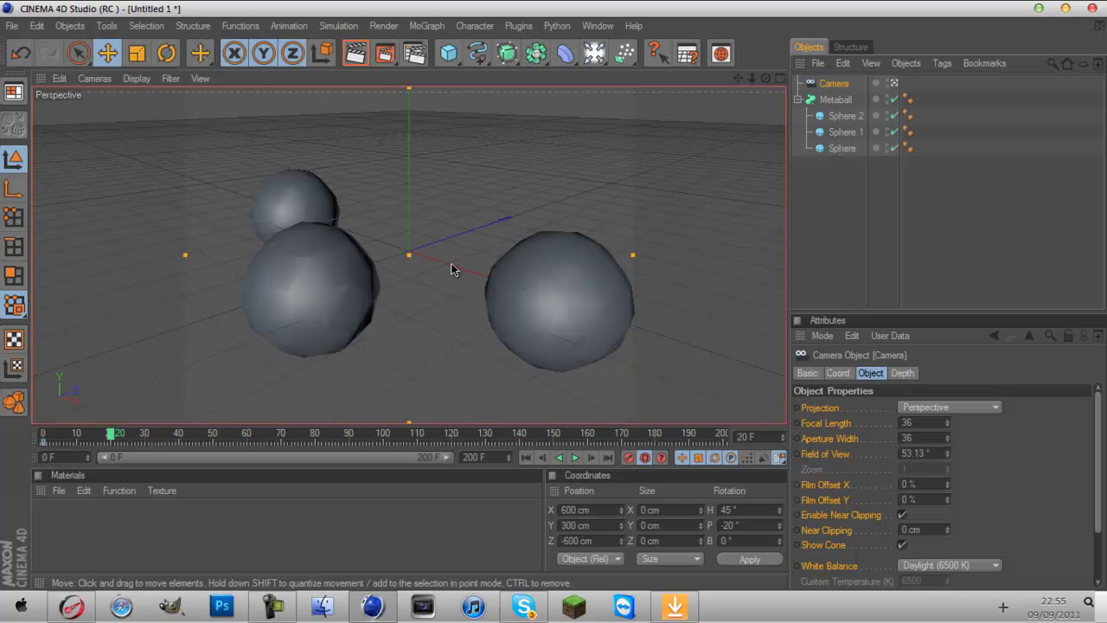
{"action": "left_click", "coordinate": [530, 339]}
{"action": "left_click", "coordinate": [884, 198]}
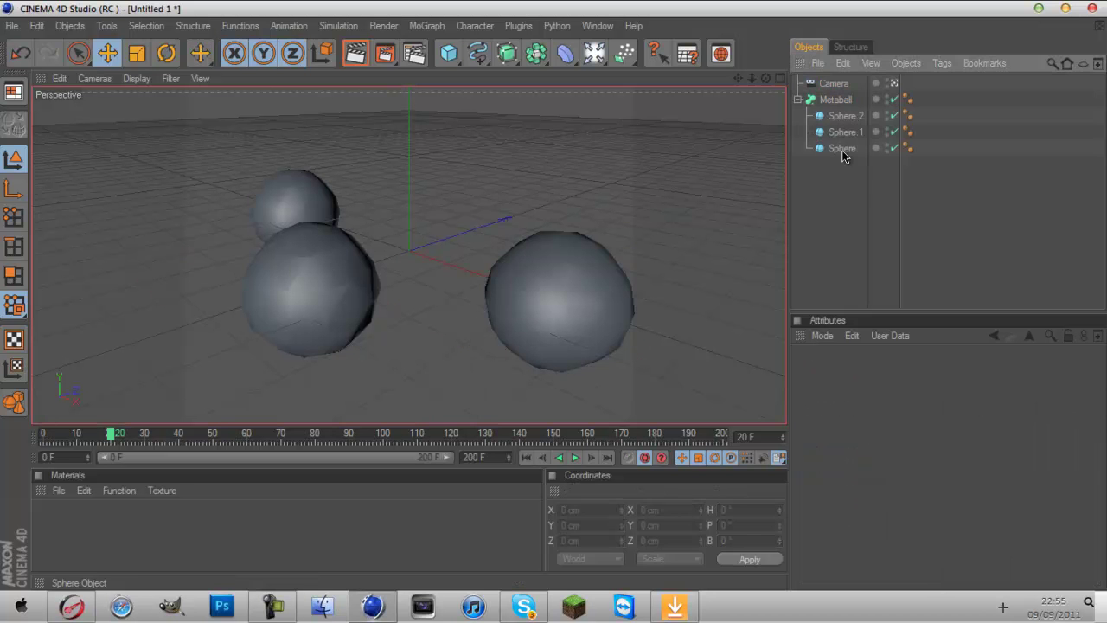
{"action": "left_click", "coordinate": [842, 149]}
{"action": "left_click_drag", "start_coordinate": [646, 320], "coordinate": [555, 298]}
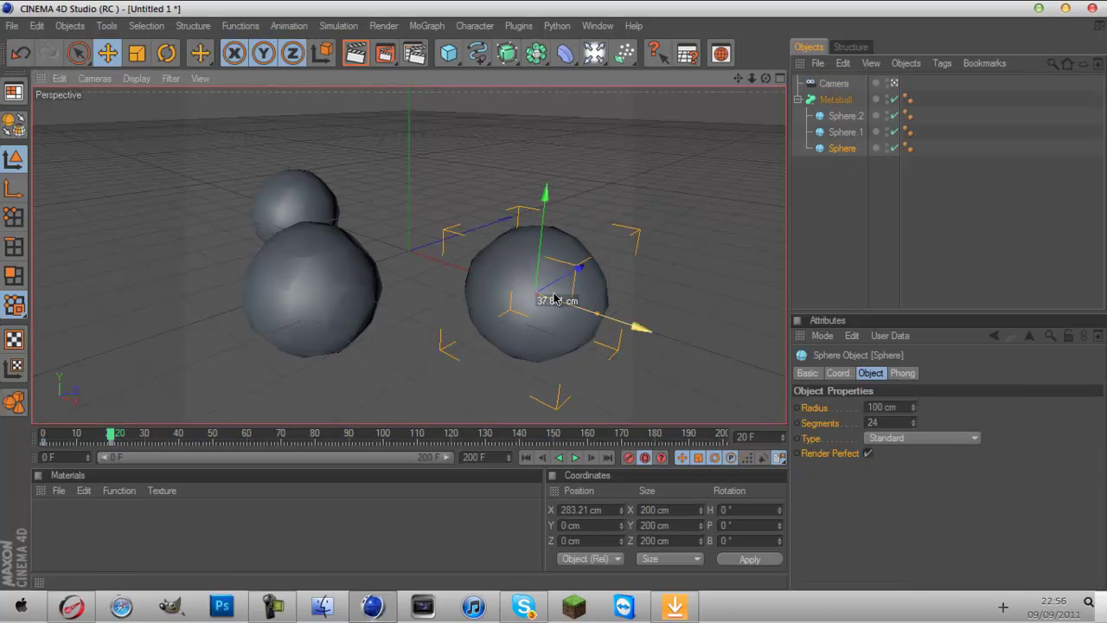
{"action": "left_click", "coordinate": [843, 132]}
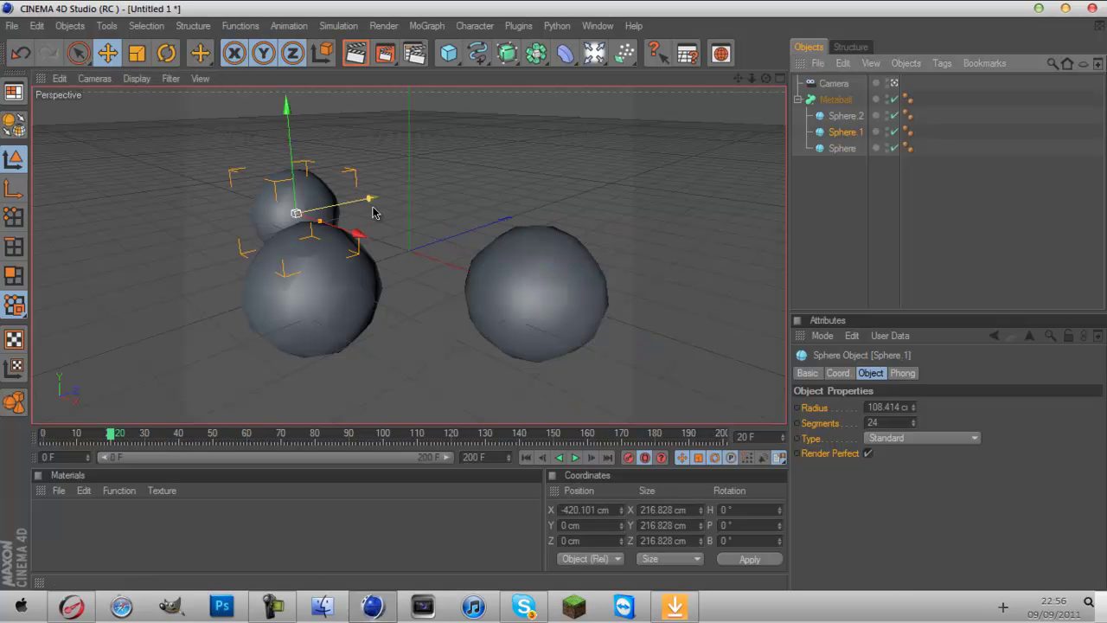
{"action": "left_click_drag", "start_coordinate": [374, 213], "coordinate": [657, 260]}
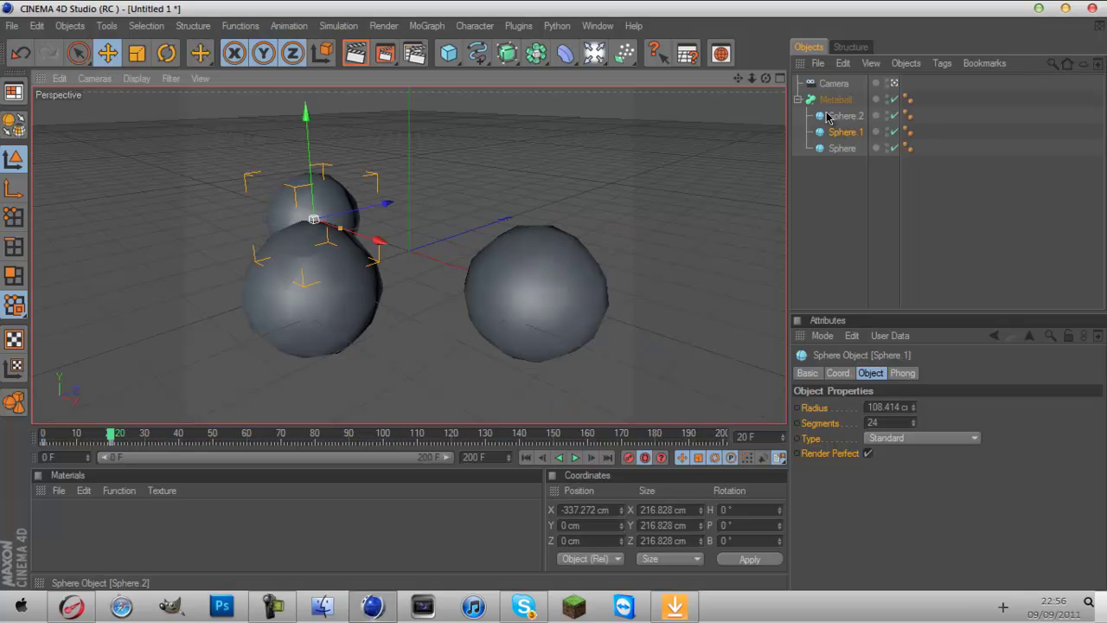
{"action": "left_click", "coordinate": [830, 116]}
{"action": "left_click_drag", "start_coordinate": [386, 279], "coordinate": [506, 517]}
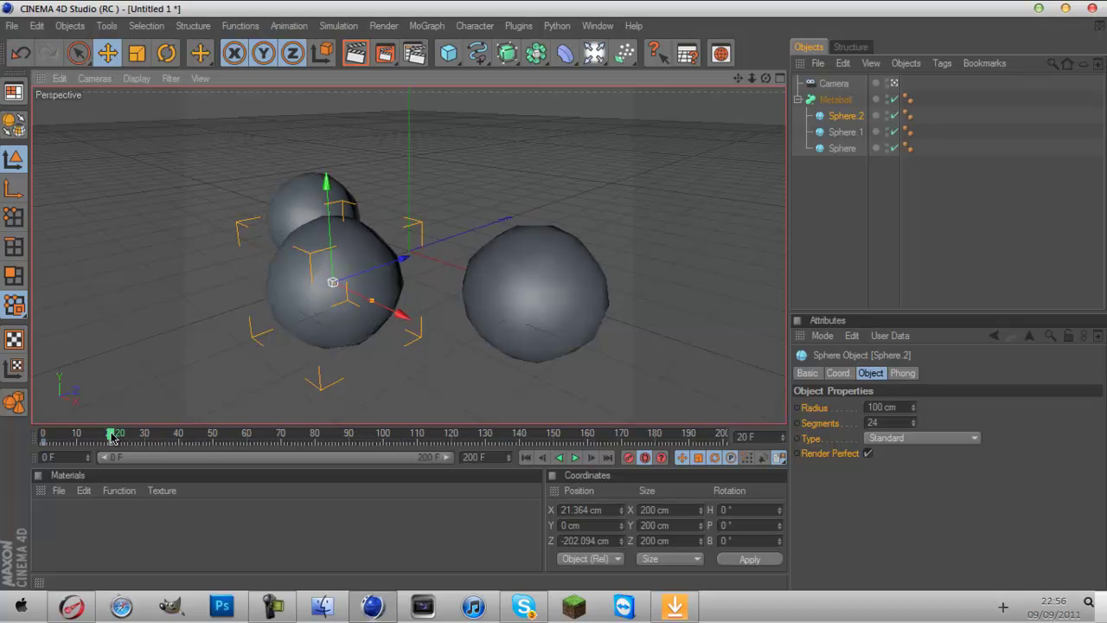
At frame 52, nudge Sphere.2, Sphere.1 and Sphere together until the Metaball fuses.
{"action": "mouse_move", "coordinate": [112, 438]}
{"action": "left_mouse_down"}
{"action": "mouse_move", "coordinate": [181, 441]}
{"action": "mouse_move", "coordinate": [110, 451]}
{"action": "left_mouse_up"}
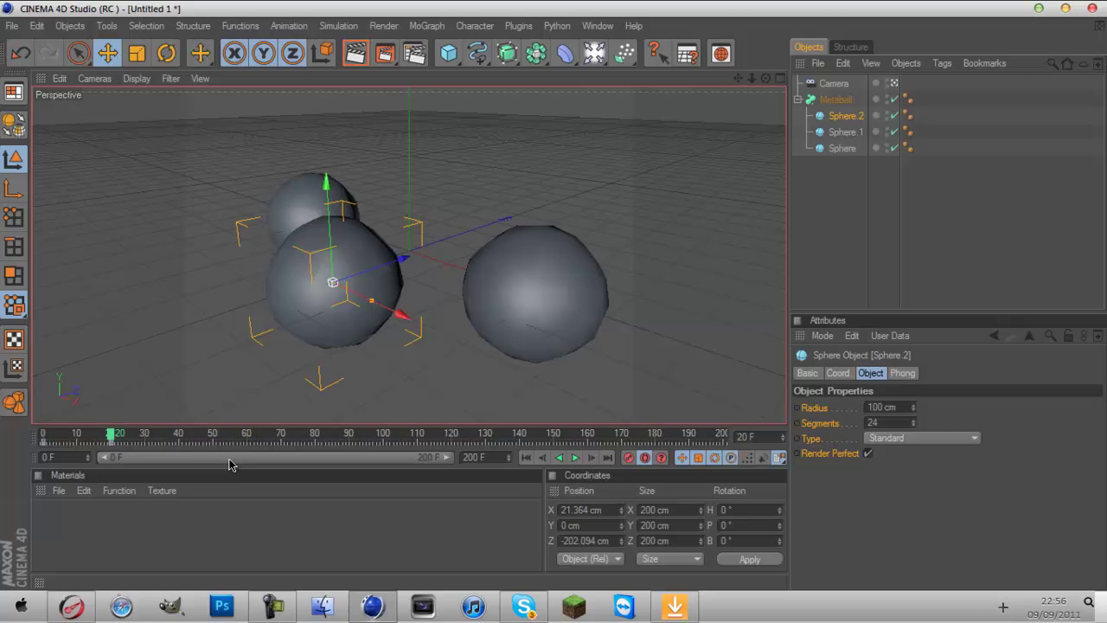
{"action": "left_click_drag", "start_coordinate": [113, 437], "coordinate": [156, 439]}
{"action": "left_click_drag", "start_coordinate": [158, 439], "coordinate": [222, 434]}
{"action": "left_click_drag", "start_coordinate": [402, 258], "coordinate": [795, 174]}
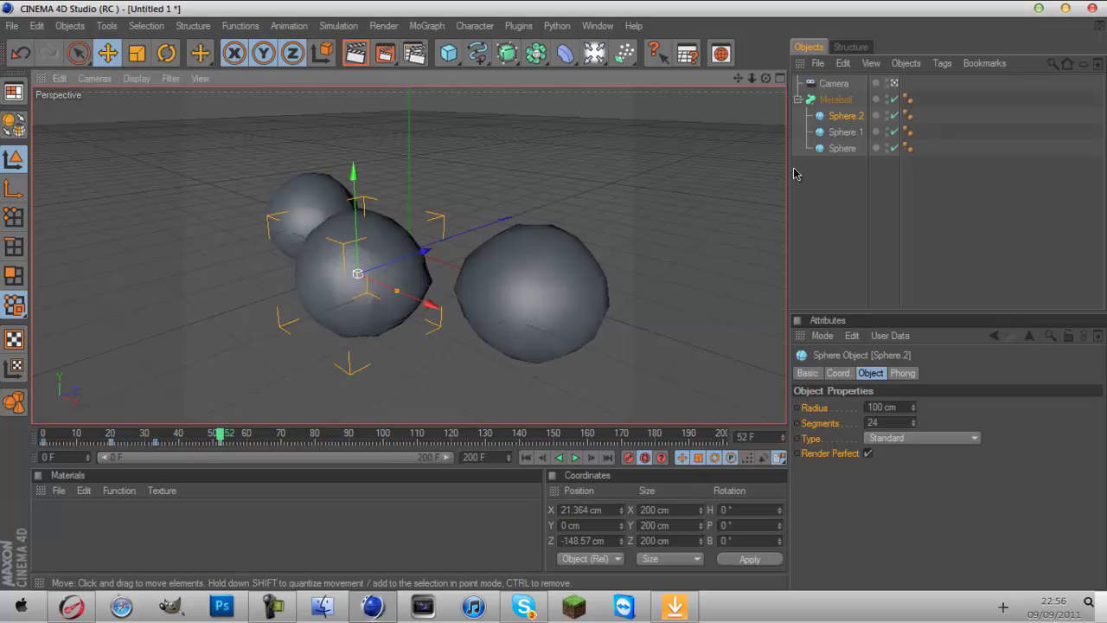
{"action": "left_click", "coordinate": [845, 131]}
{"action": "left_click_drag", "start_coordinate": [528, 321], "coordinate": [554, 296]}
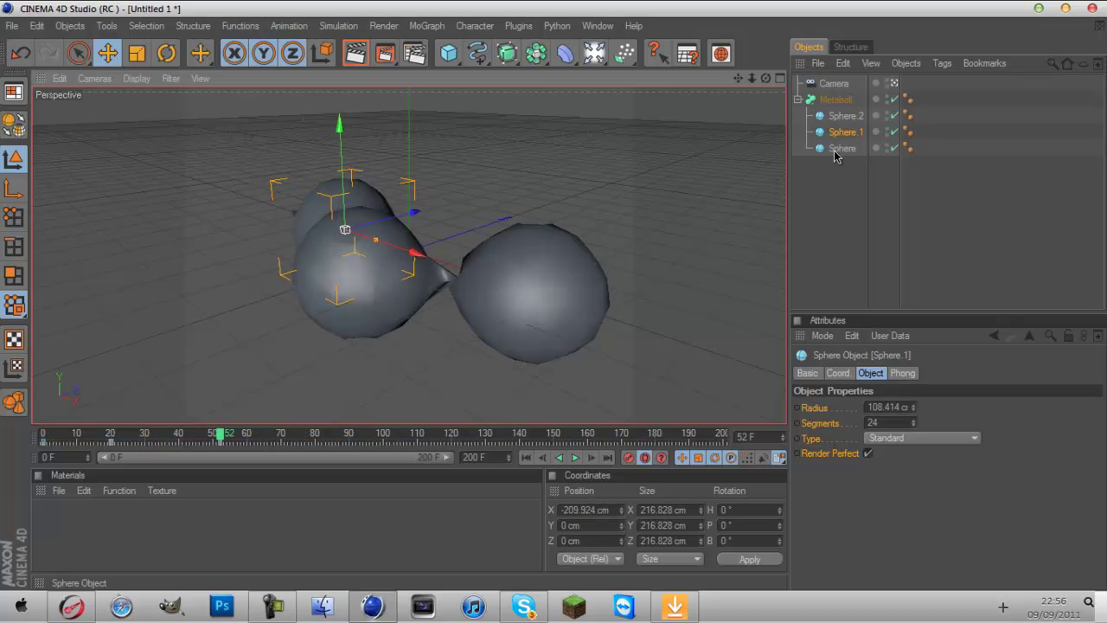
{"action": "left_click", "coordinate": [839, 148]}
{"action": "left_click_drag", "start_coordinate": [632, 330], "coordinate": [552, 296]}
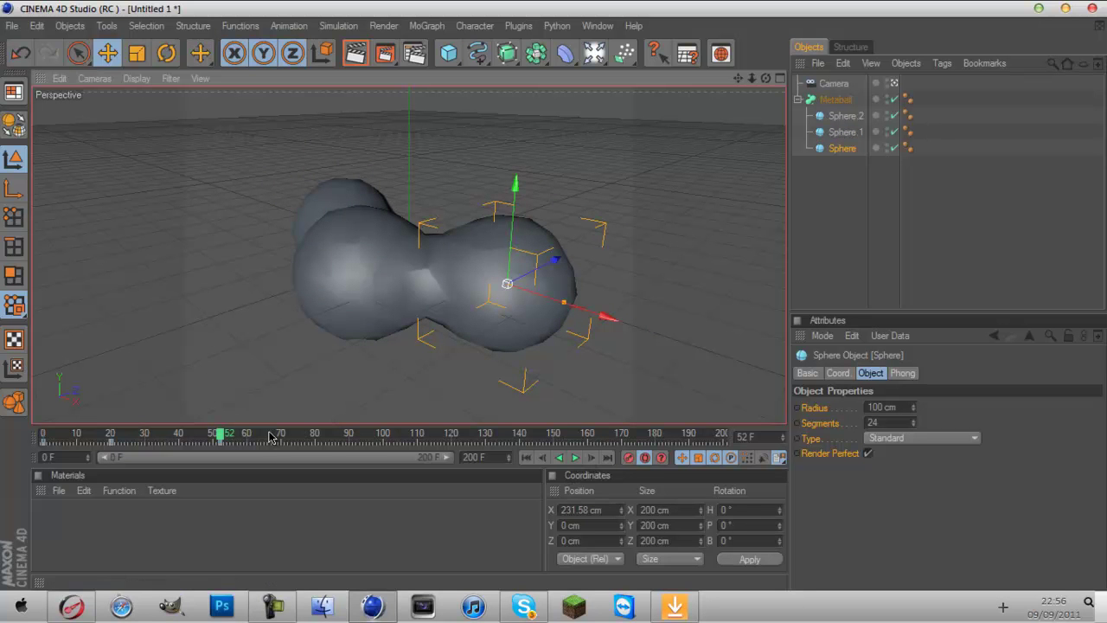
At frame 70, move Sphere and Sphere.2 inward, resize Sphere.1 and shift it right.
{"action": "left_click", "coordinate": [558, 458]}
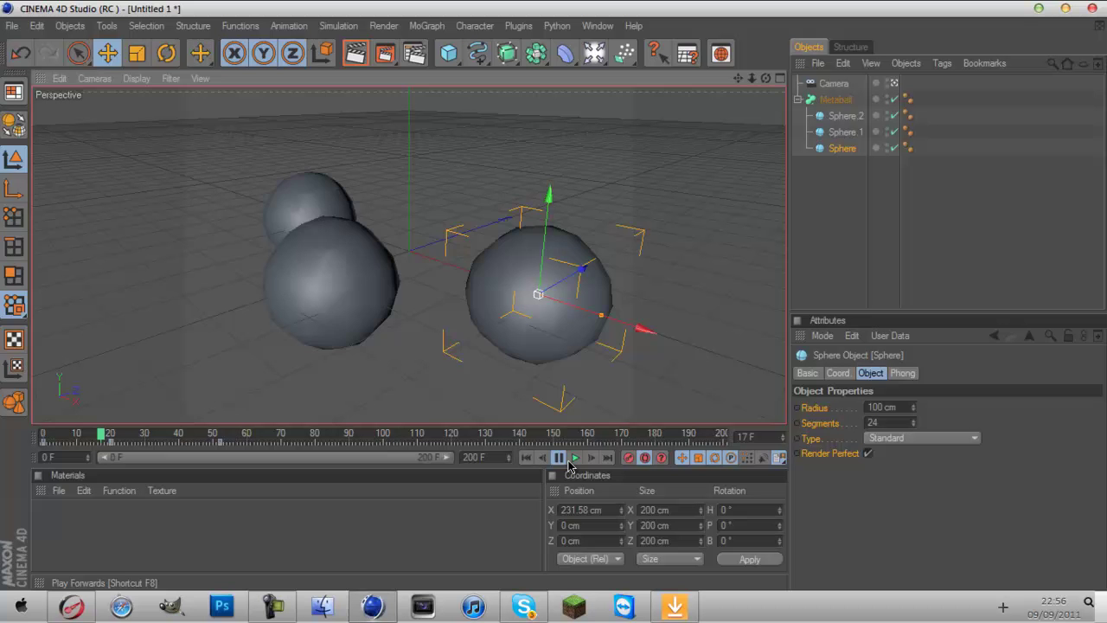
{"action": "left_click", "coordinate": [559, 458]}
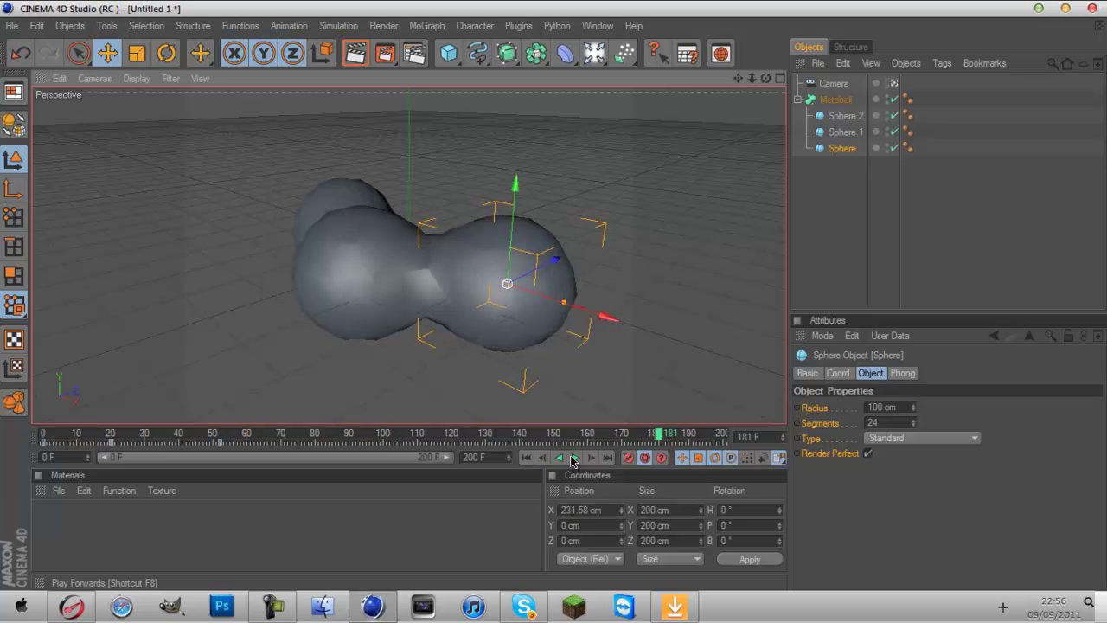
{"action": "left_click", "coordinate": [572, 459]}
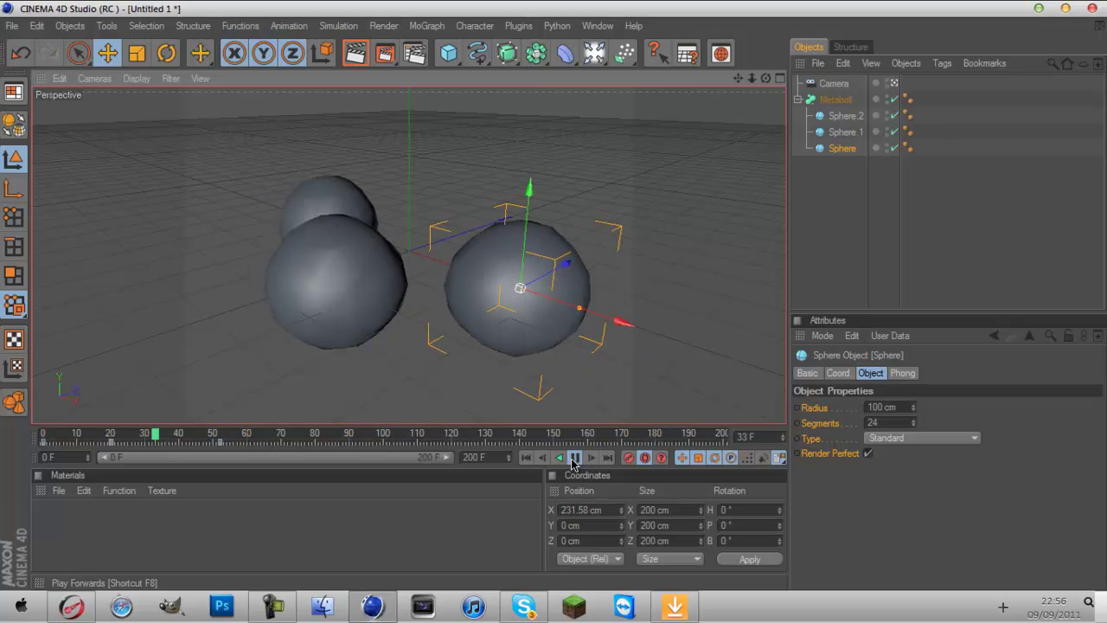
{"action": "left_click", "coordinate": [574, 460]}
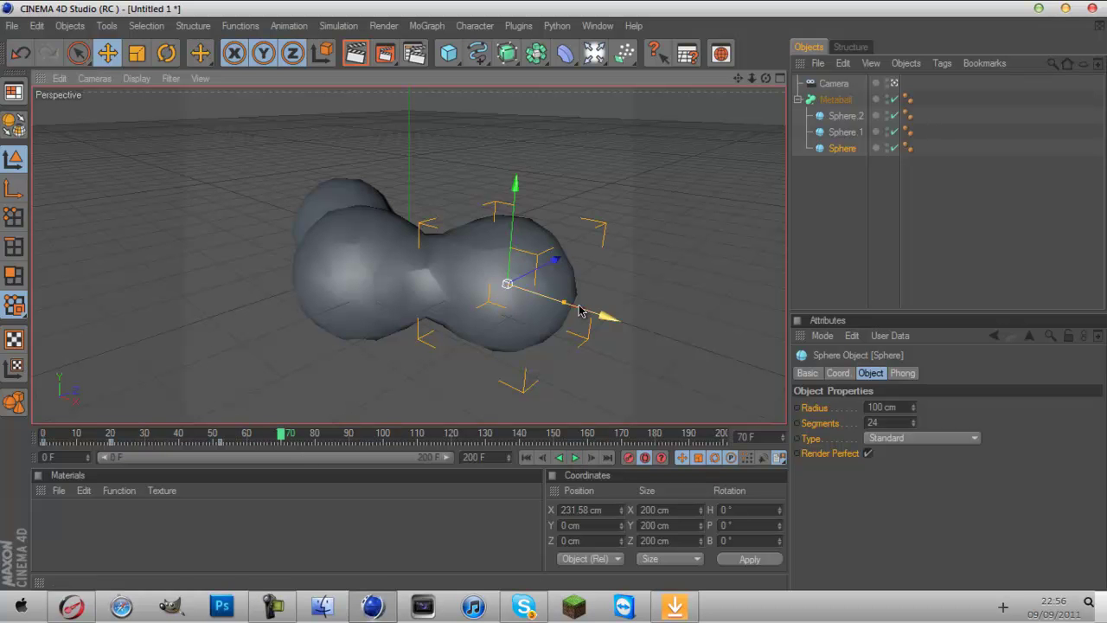
{"action": "left_click_drag", "start_coordinate": [579, 311], "coordinate": [519, 292]}
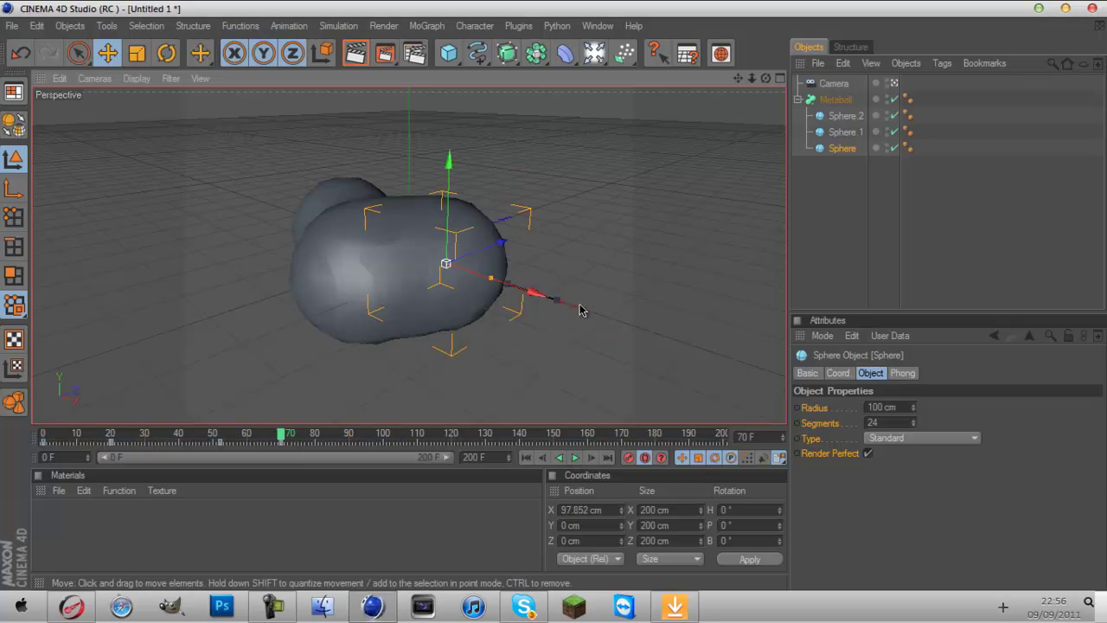
{"action": "left_click", "coordinate": [846, 115]}
{"action": "left_click_drag", "start_coordinate": [371, 251], "coordinate": [572, 296]}
{"action": "left_click", "coordinate": [842, 149]}
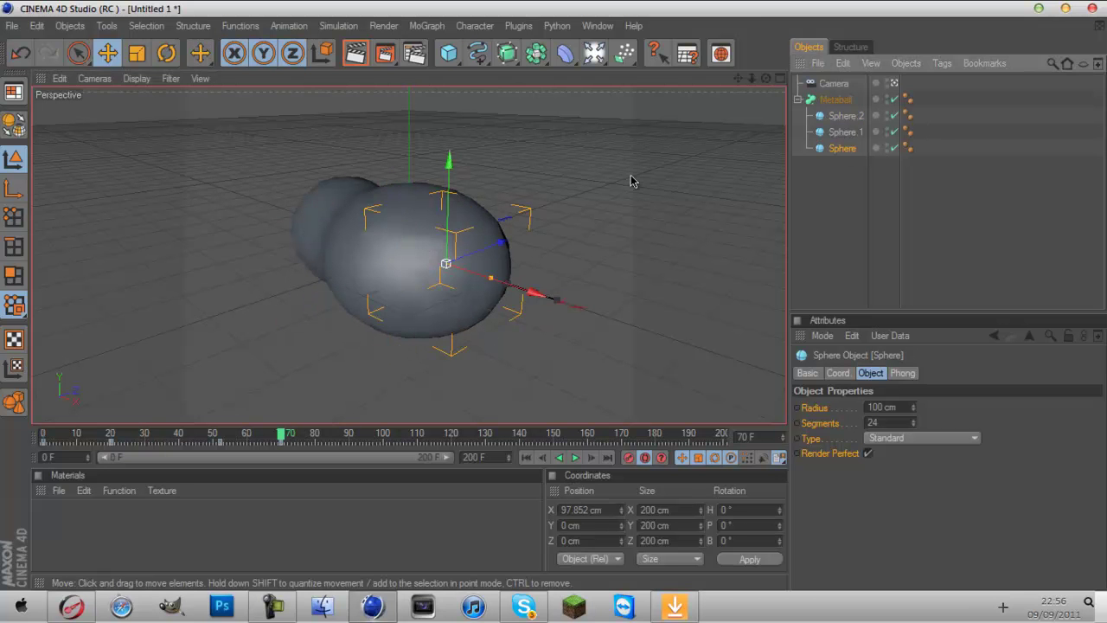
{"action": "left_click", "coordinate": [838, 116]}
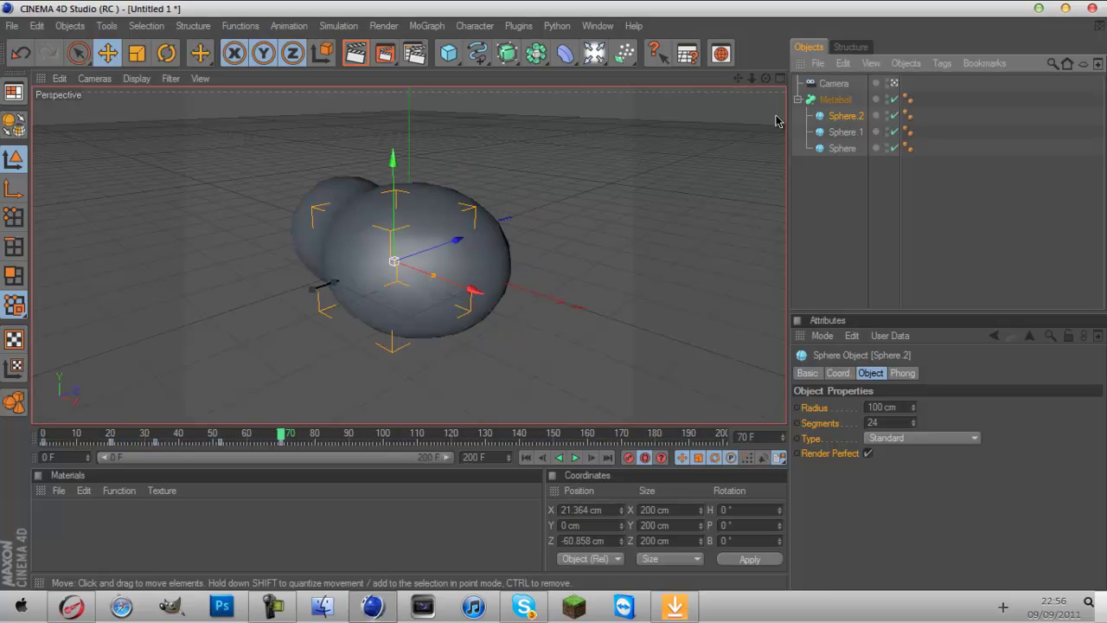
{"action": "key", "text": "Down"}
{"action": "left_click_drag", "start_coordinate": [506, 157], "coordinate": [554, 301]}
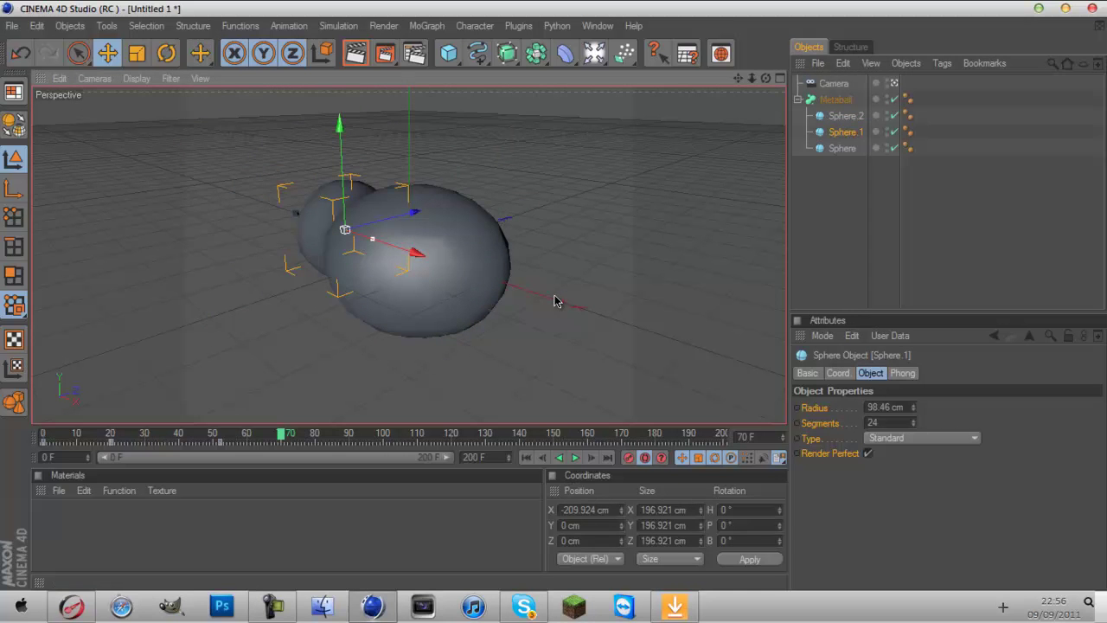
{"action": "left_click_drag", "start_coordinate": [394, 253], "coordinate": [561, 305]}
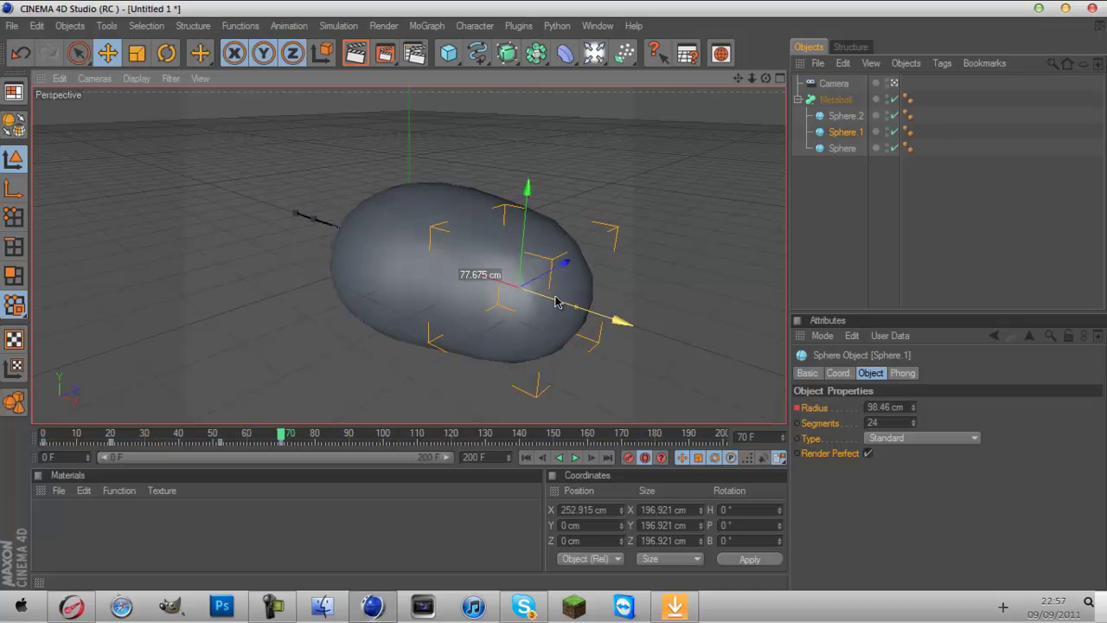
{"action": "left_click_drag", "start_coordinate": [555, 301], "coordinate": [568, 305]}
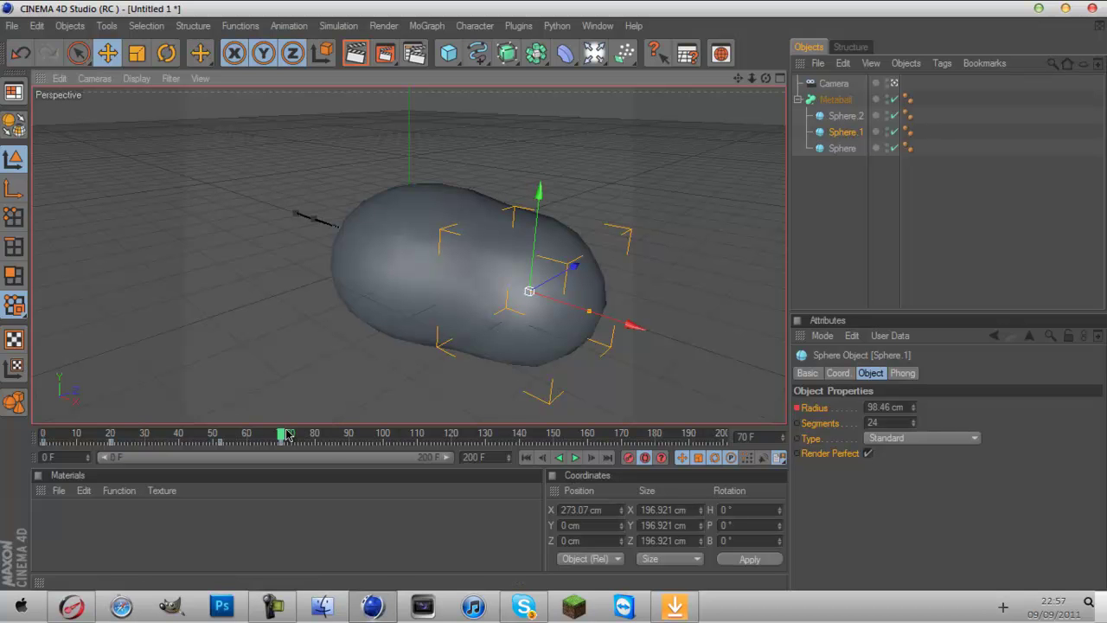
At frame 83, move Sphere.1 back along Z and resize and shift Sphere.2 right.
{"action": "left_click_drag", "start_coordinate": [288, 434], "coordinate": [321, 446]}
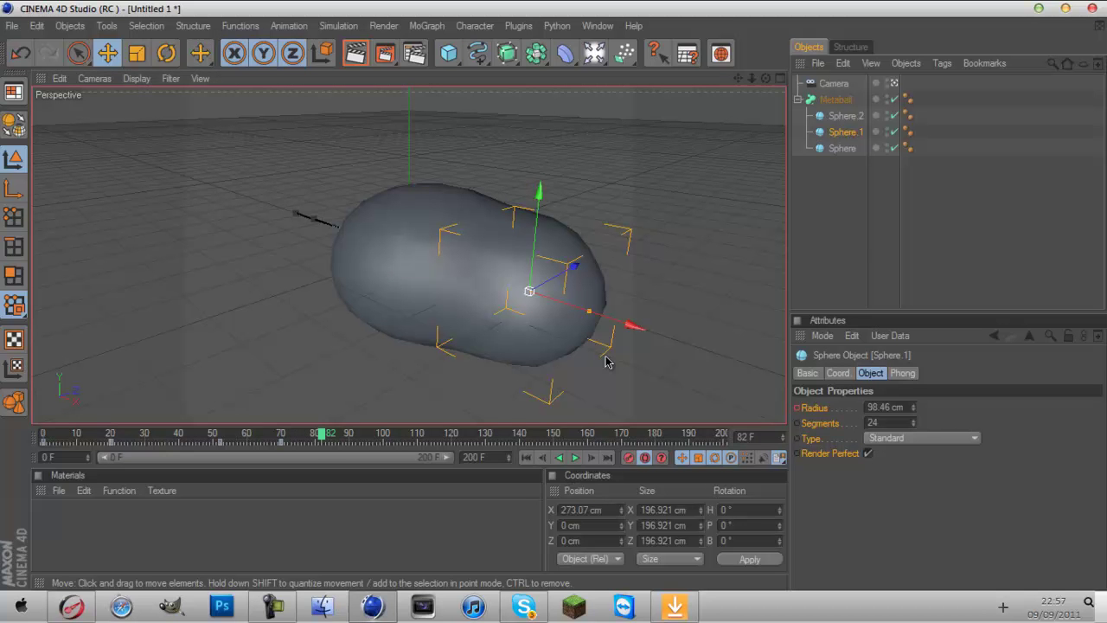
{"action": "left_click_drag", "start_coordinate": [571, 271], "coordinate": [540, 311]}
{"action": "left_click", "coordinate": [844, 115]}
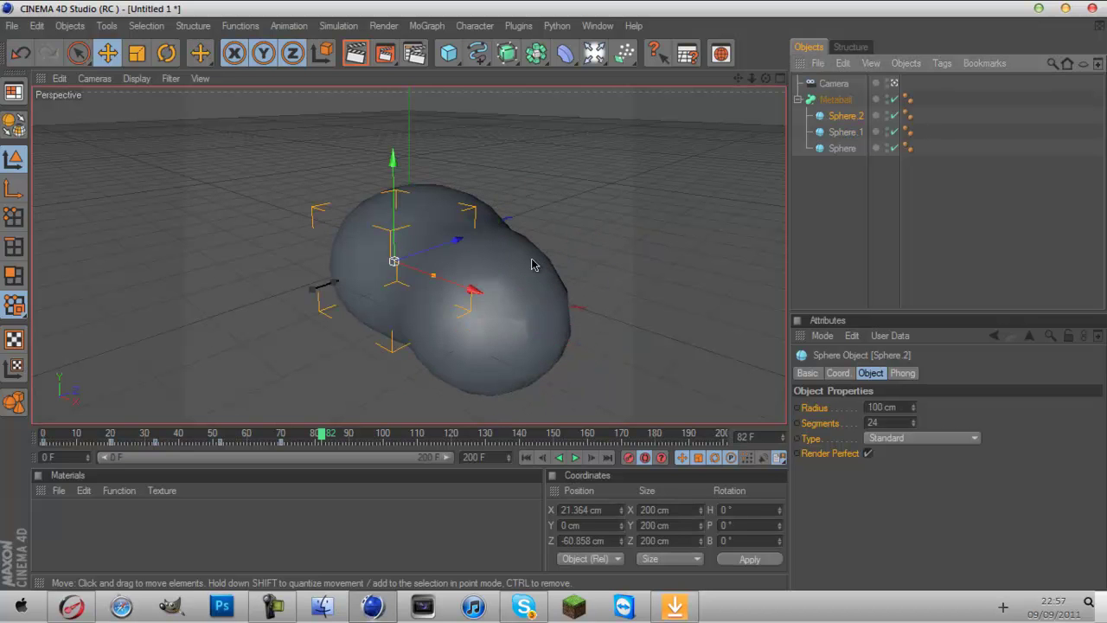
{"action": "mouse_move", "coordinate": [432, 275]}
{"action": "left_mouse_down"}
{"action": "mouse_move", "coordinate": [556, 301]}
{"action": "mouse_move", "coordinate": [438, 277]}
{"action": "left_mouse_up"}
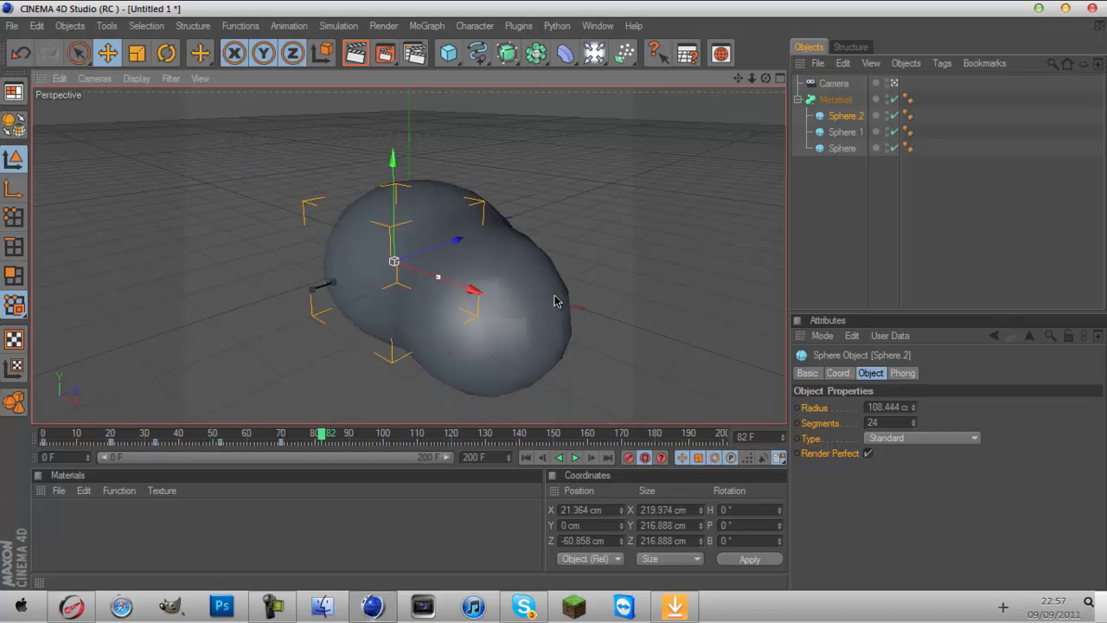
{"action": "left_click_drag", "start_coordinate": [555, 301], "coordinate": [554, 301]}
{"action": "left_click_drag", "start_coordinate": [474, 289], "coordinate": [555, 301]}
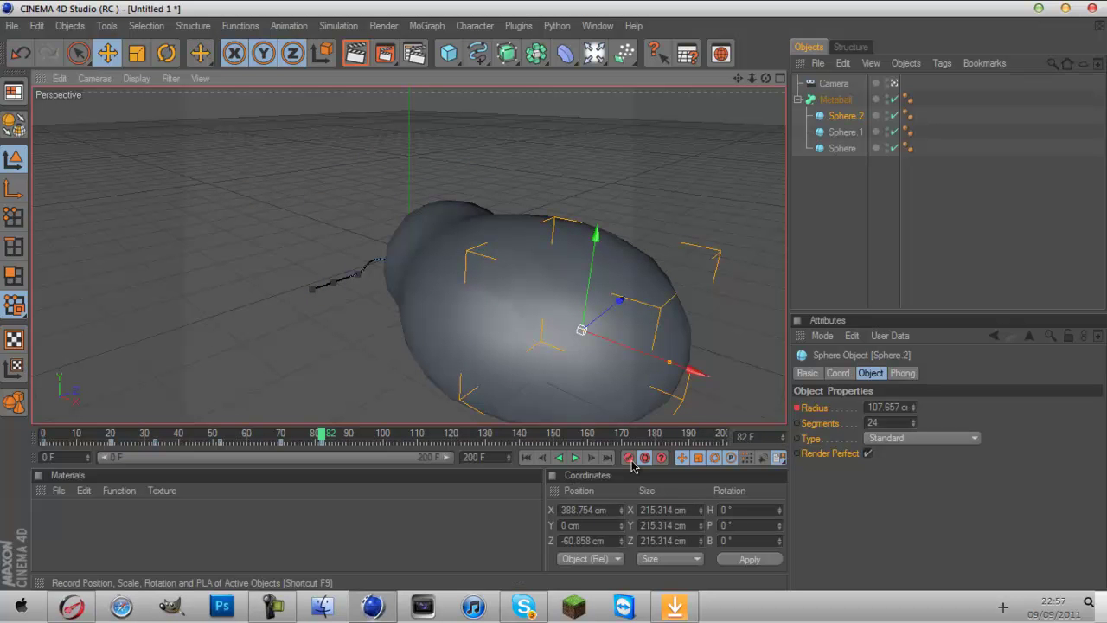
At frame 90, shrink Sphere.2 and Sphere.1 and move Sphere.2 left to merge the lobes.
{"action": "left_click", "coordinate": [350, 437]}
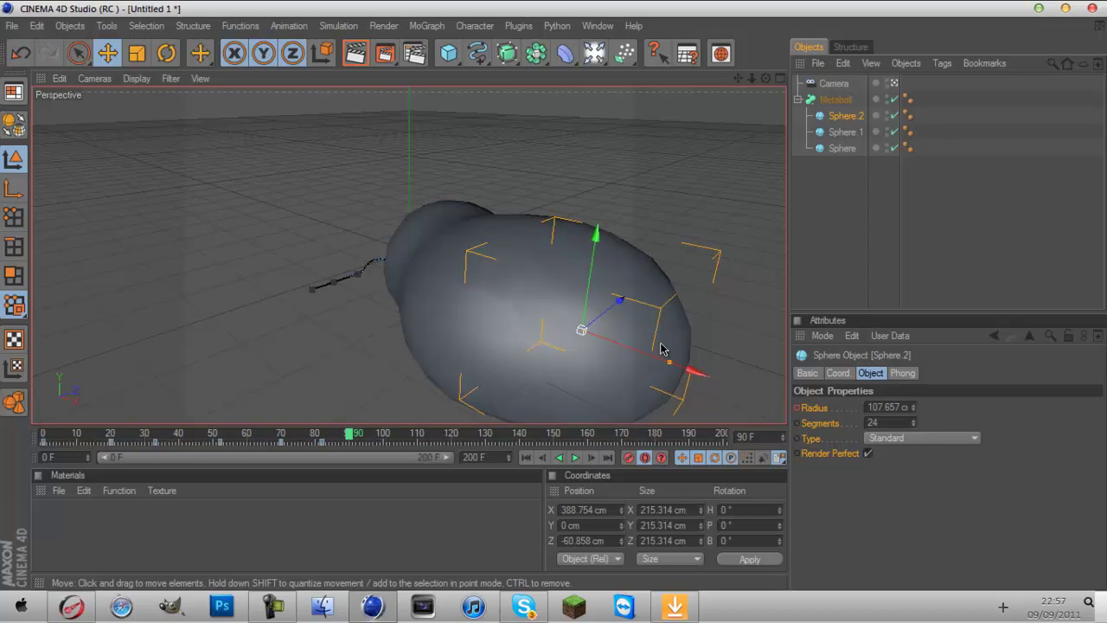
{"action": "left_click_drag", "start_coordinate": [660, 348], "coordinate": [798, 198]}
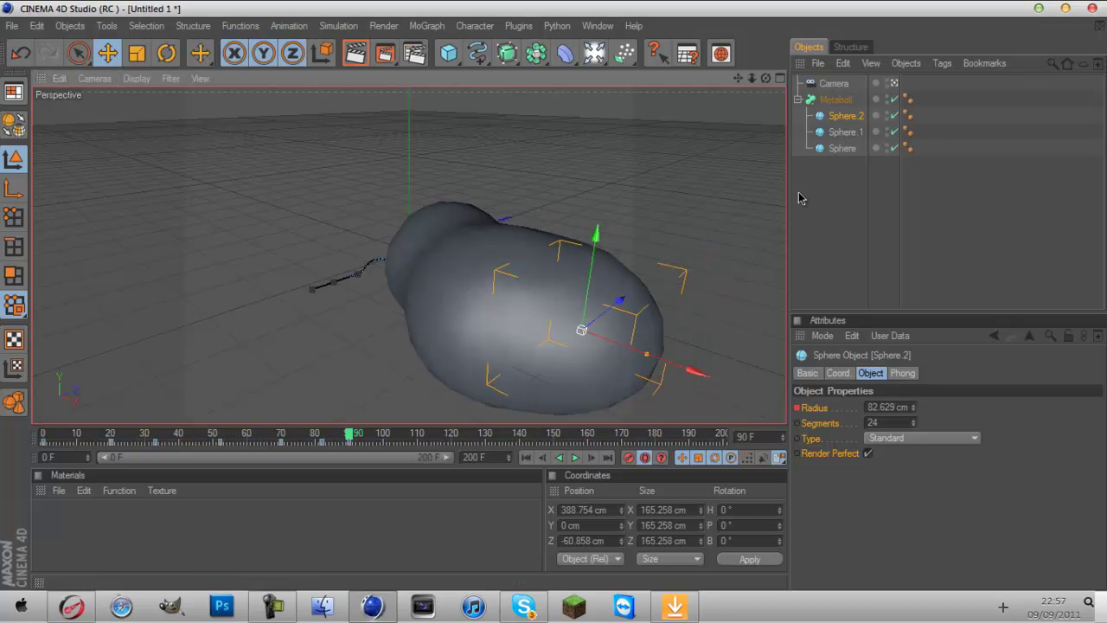
{"action": "left_click", "coordinate": [844, 131]}
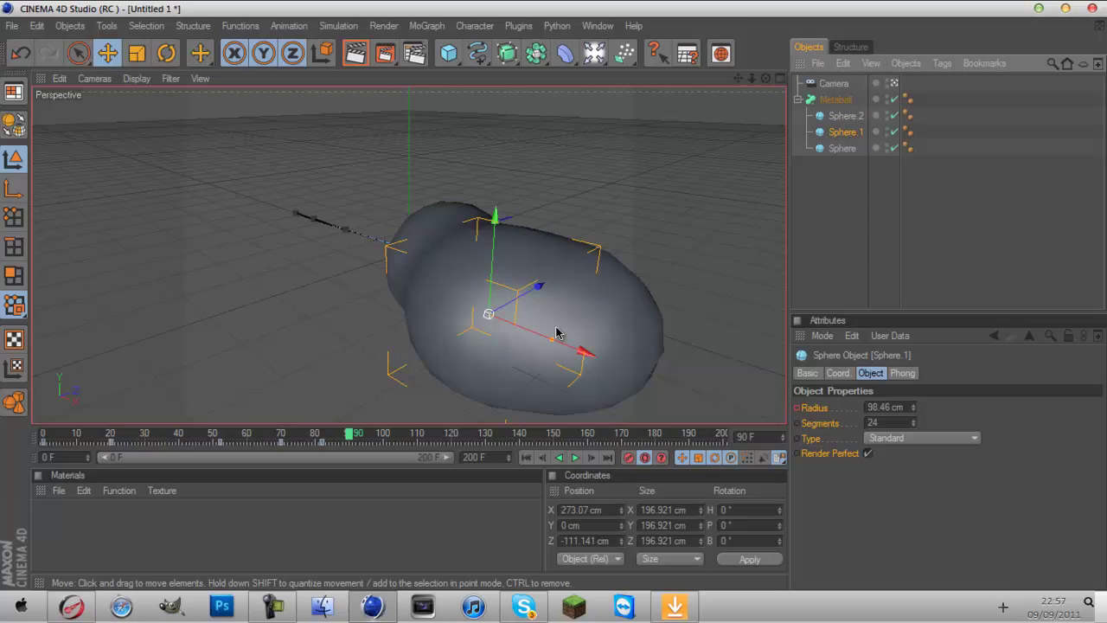
{"action": "left_click_drag", "start_coordinate": [556, 332], "coordinate": [555, 301]}
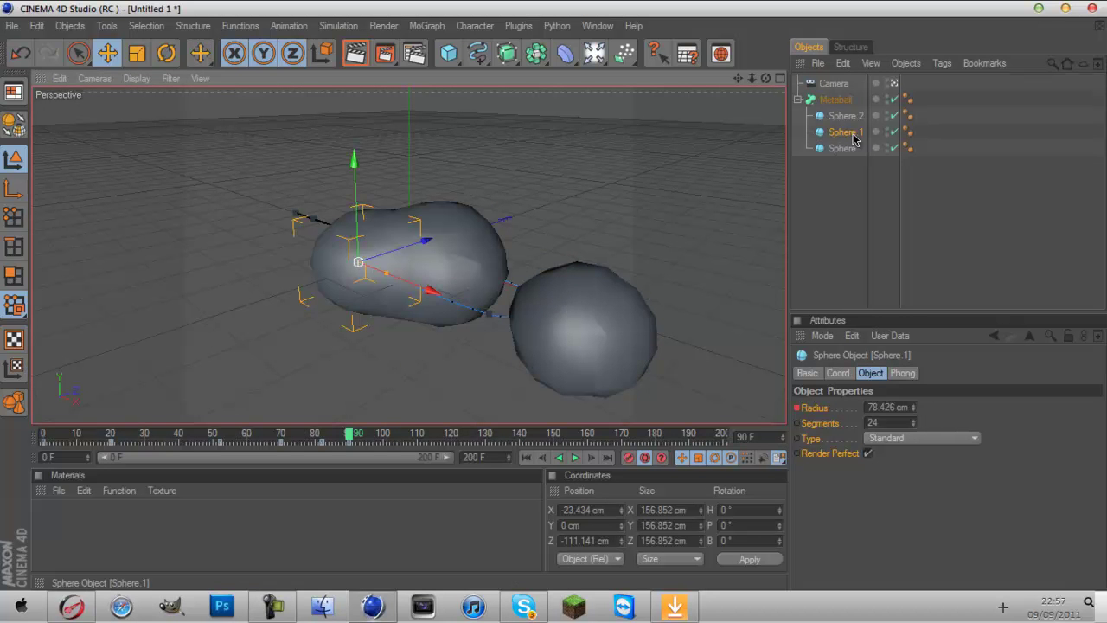
{"action": "left_click", "coordinate": [845, 116]}
{"action": "left_click_drag", "start_coordinate": [658, 316], "coordinate": [555, 302]}
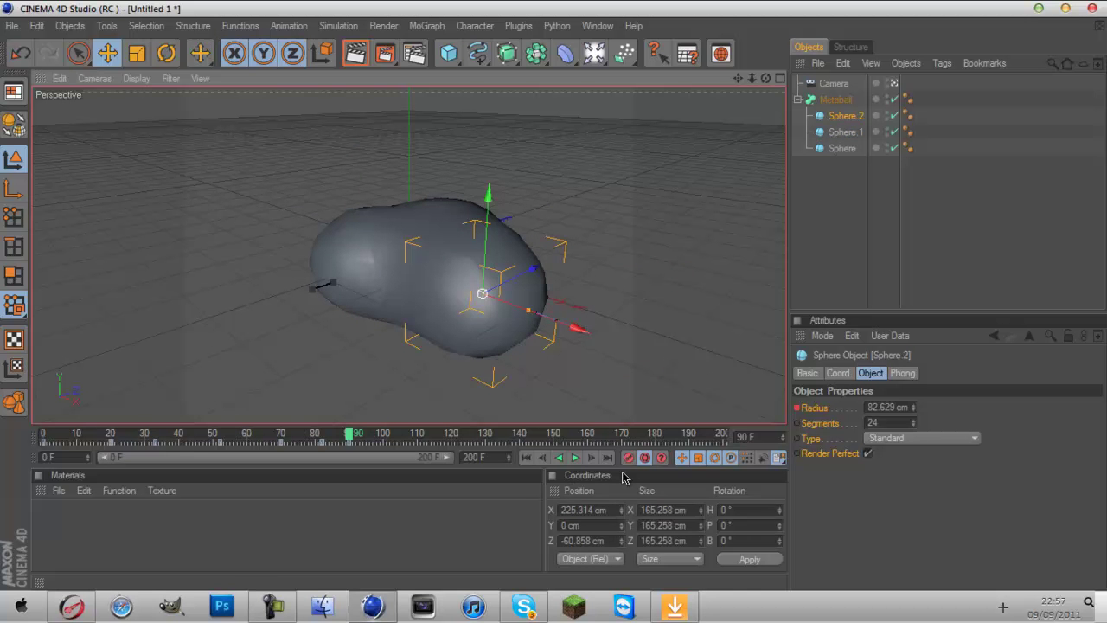
At frame 101, move Sphere.2 into the blob's centre, then rewind near frame 0.
{"action": "left_click", "coordinate": [355, 435]}
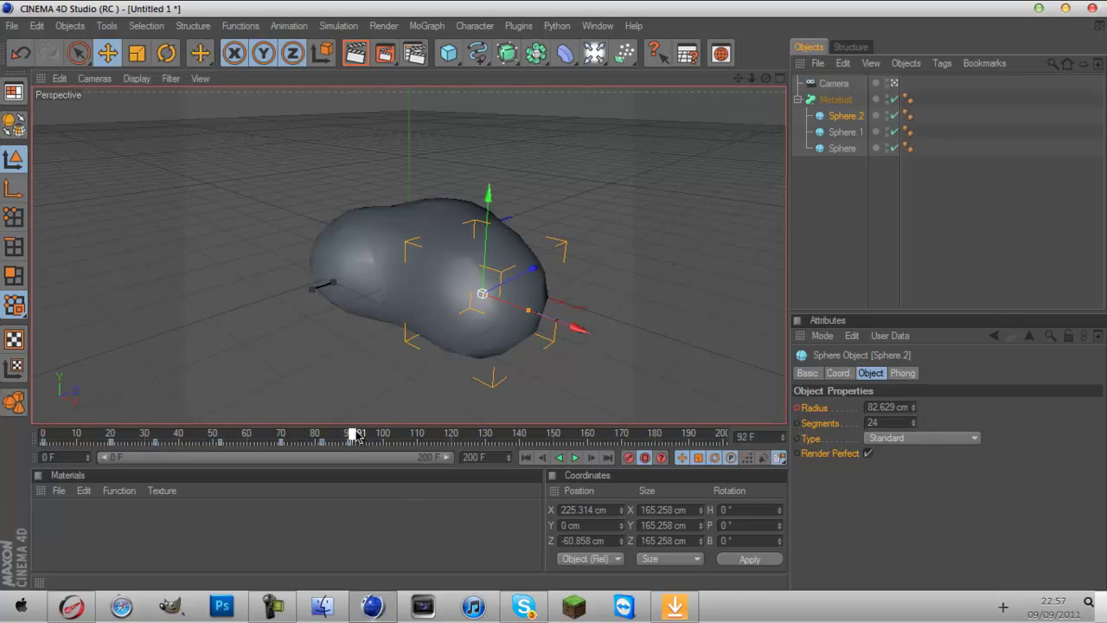
{"action": "left_click_drag", "start_coordinate": [355, 435], "coordinate": [390, 443]}
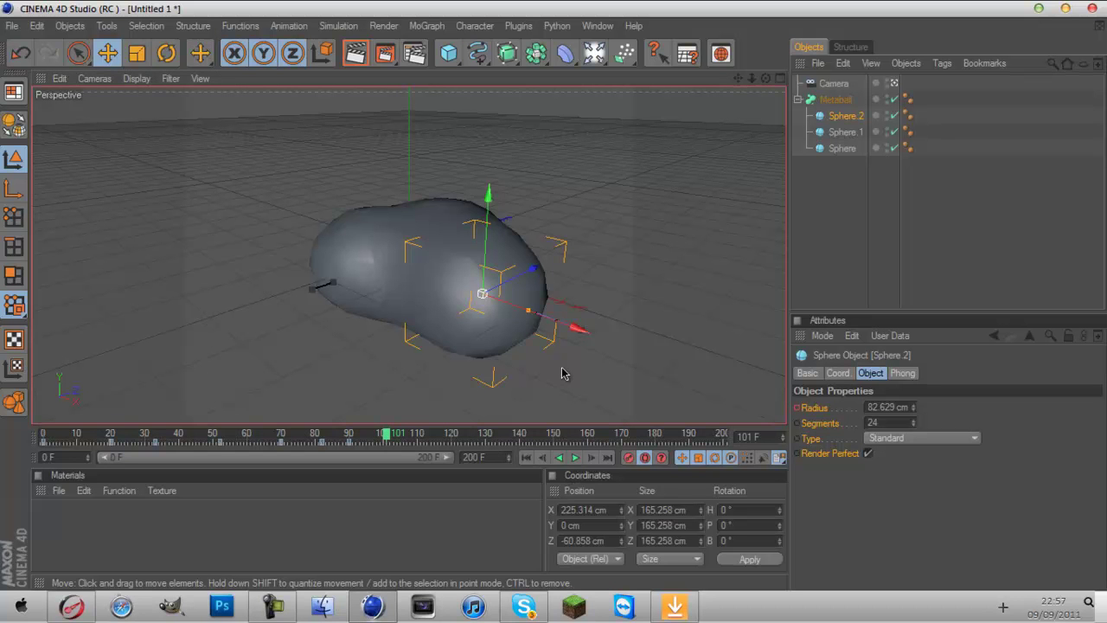
{"action": "left_click_drag", "start_coordinate": [566, 333], "coordinate": [555, 302]}
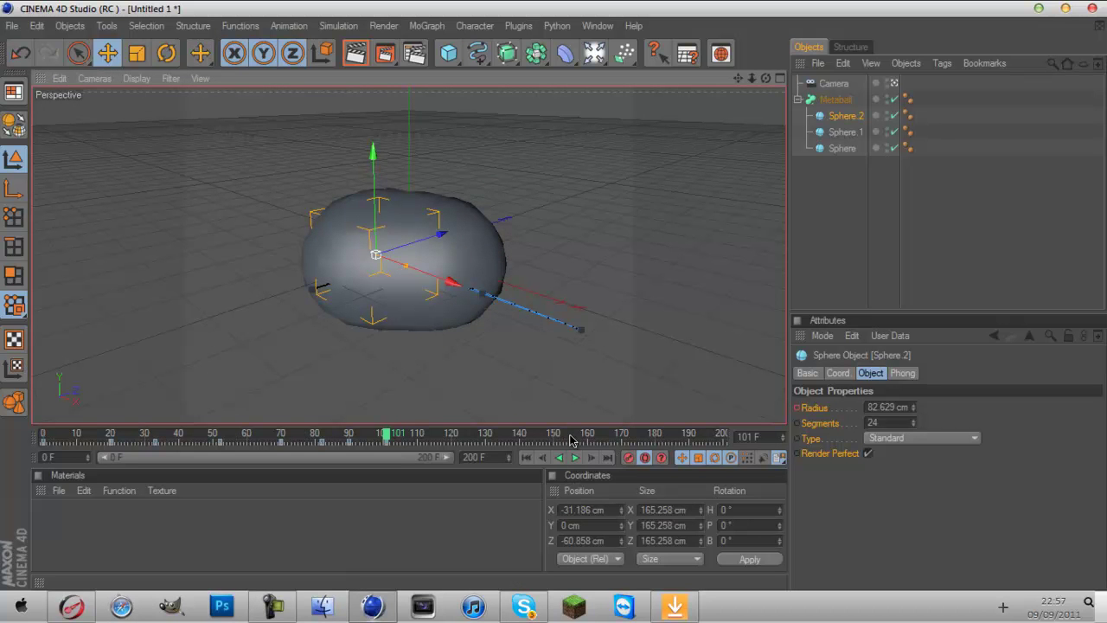
{"action": "left_click", "coordinate": [386, 435]}
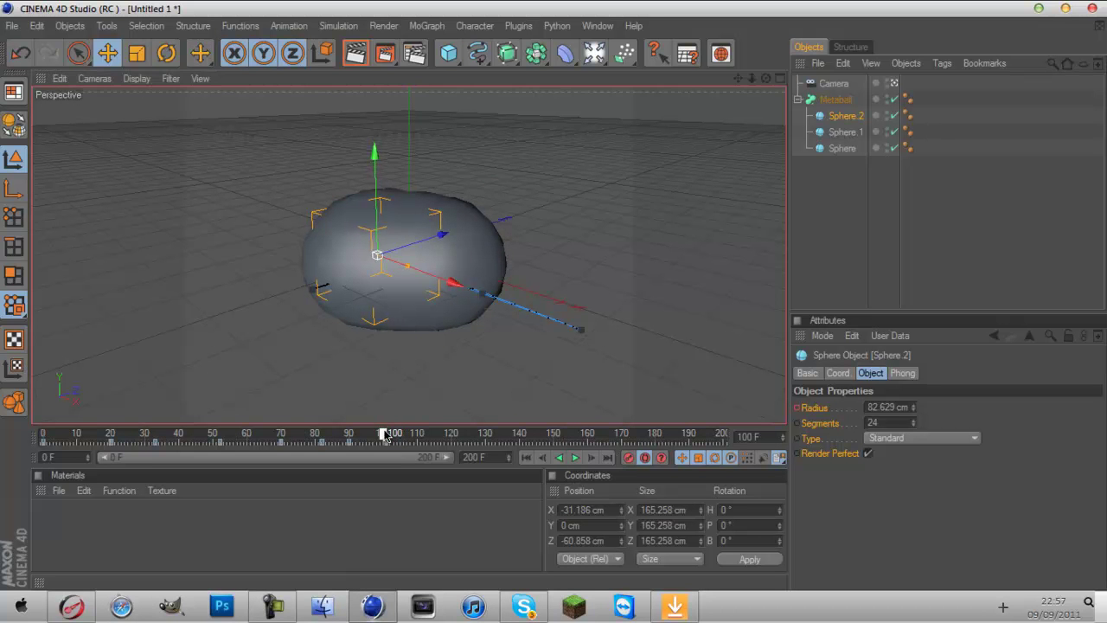
{"action": "left_click_drag", "start_coordinate": [385, 435], "coordinate": [52, 432]}
{"action": "left_click", "coordinate": [543, 457]}
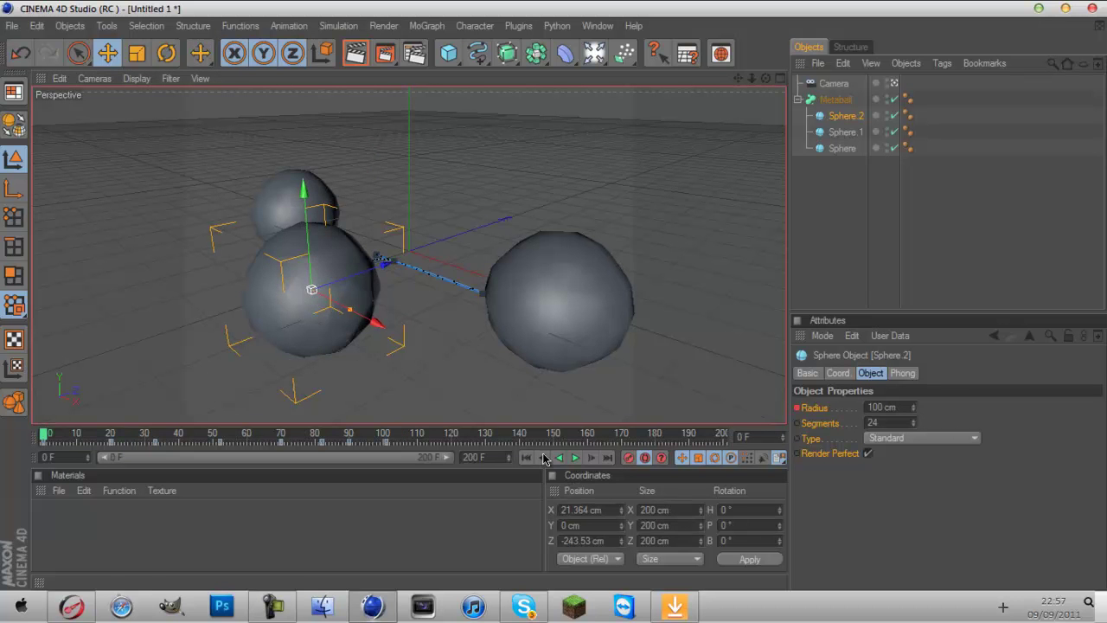
{"action": "left_click", "coordinate": [575, 457]}
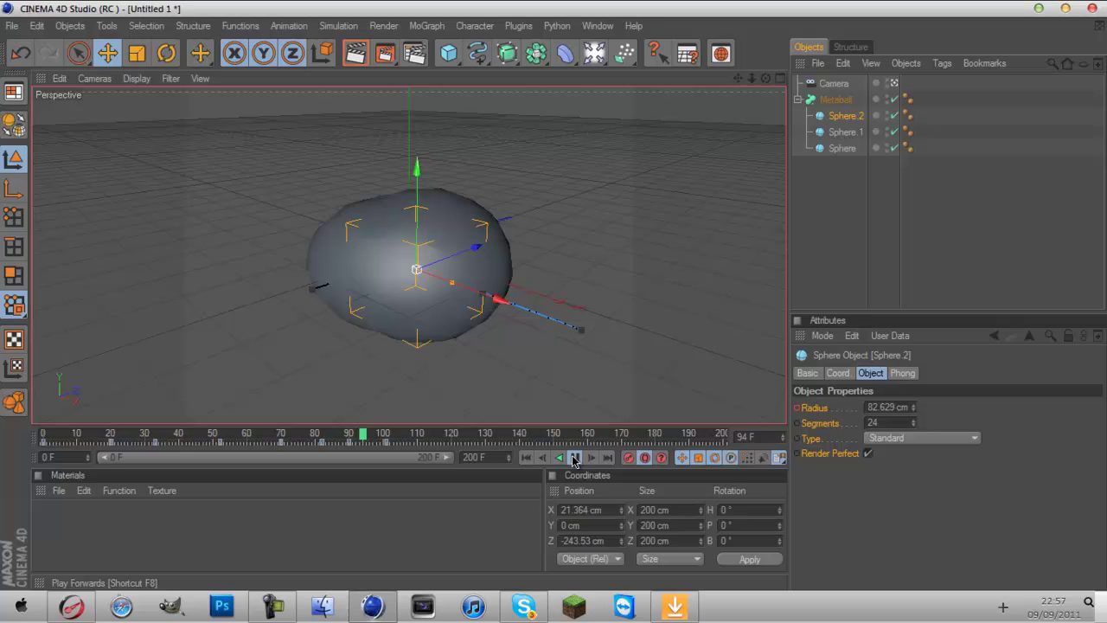
{"action": "left_click", "coordinate": [573, 459]}
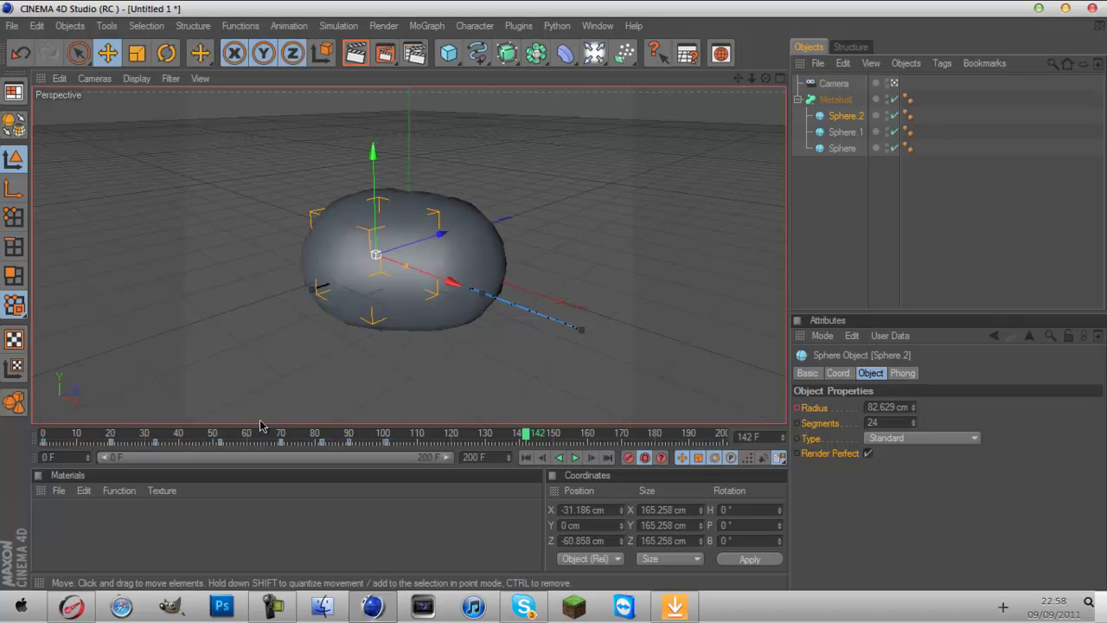
Create the materials Mat and Mat.1 in the Materials panel.
{"action": "double_click", "coordinate": [61, 551]}
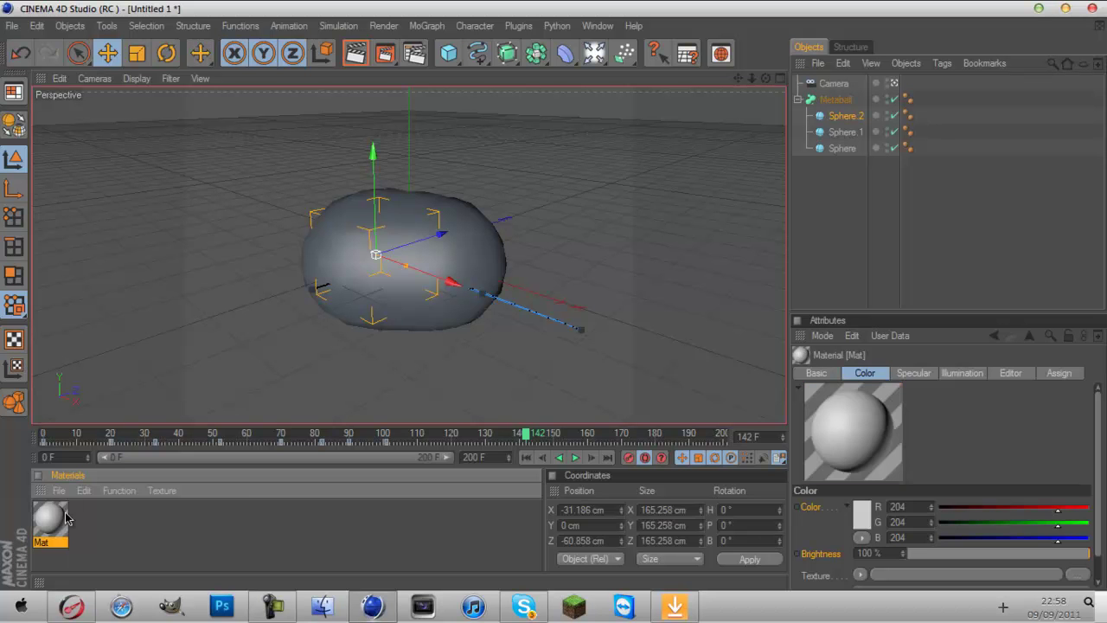
{"action": "double_click", "coordinate": [50, 520]}
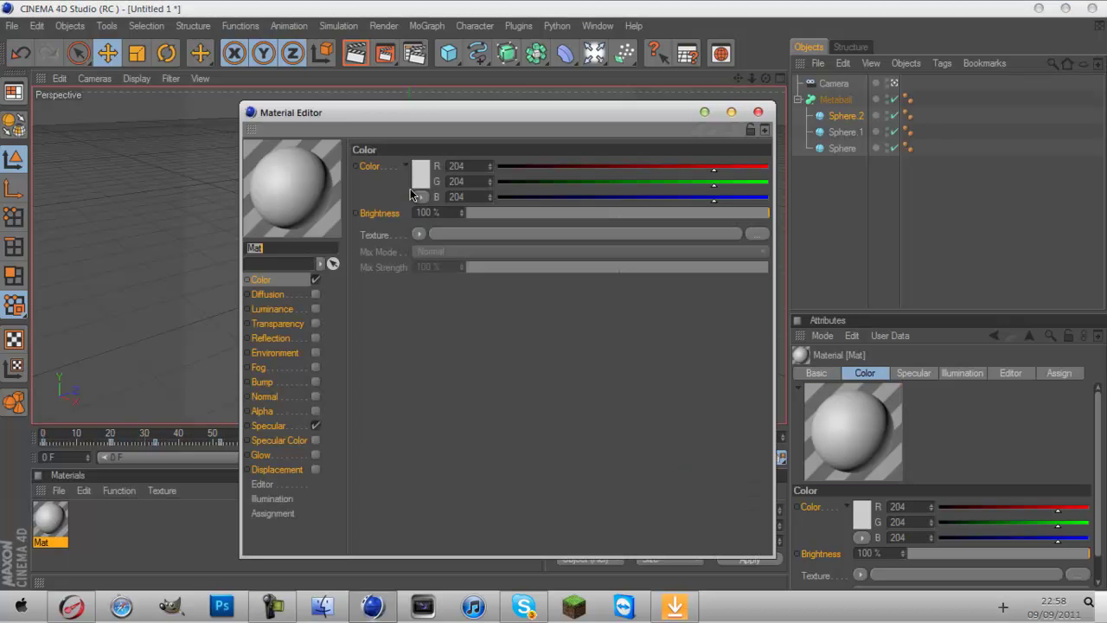
{"action": "left_click", "coordinate": [758, 112]}
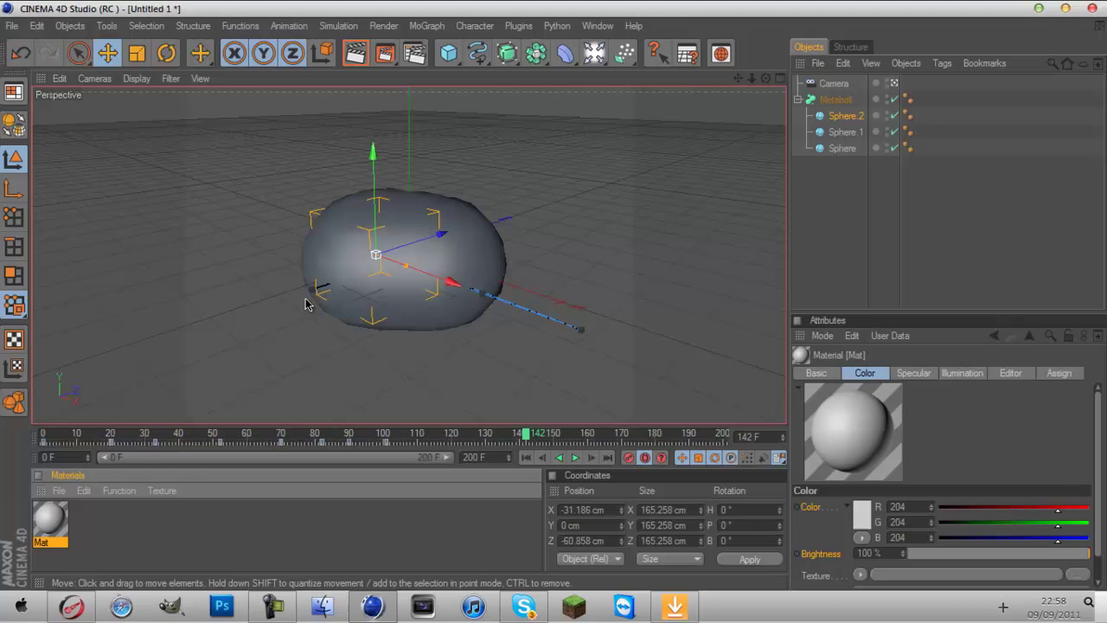
{"action": "double_click", "coordinate": [130, 530]}
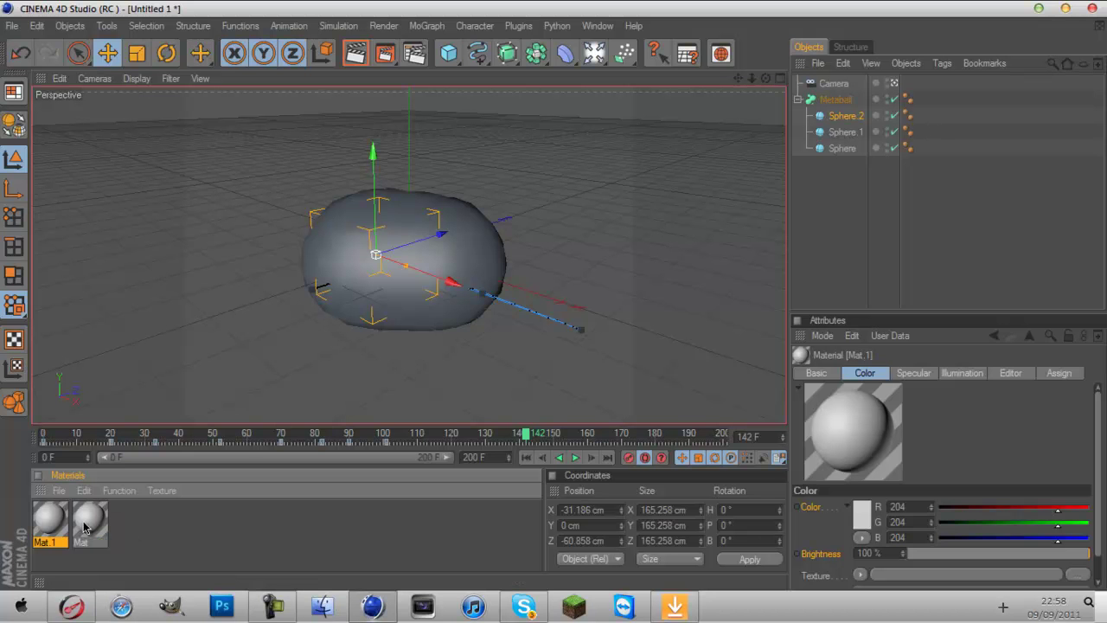
{"action": "double_click", "coordinate": [86, 521]}
Colour Mat bright green (R 12, G 249, B 0) and add reflection at 49 % brightness.
{"action": "left_click", "coordinate": [422, 179]}
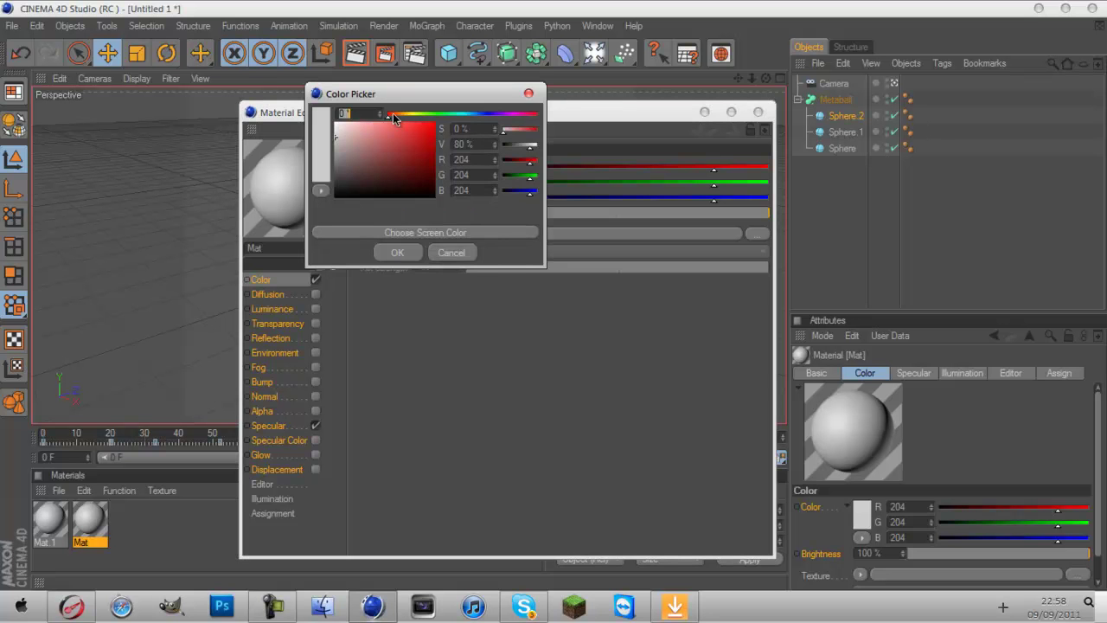
{"action": "left_click_drag", "start_coordinate": [393, 114], "coordinate": [435, 127]}
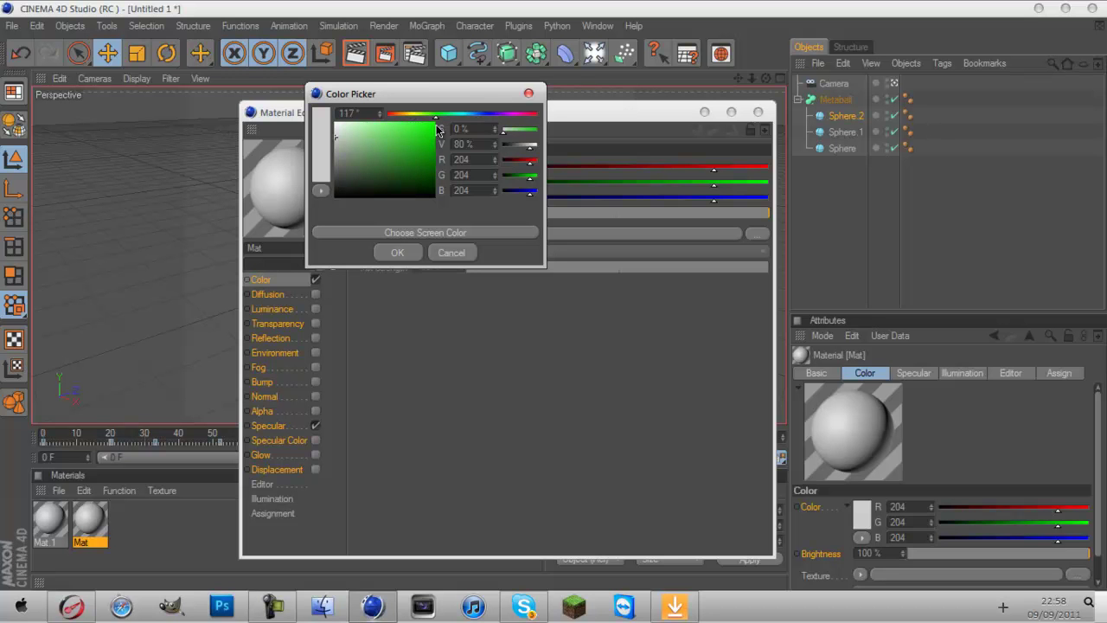
{"action": "left_click", "coordinate": [437, 127]}
{"action": "left_click", "coordinate": [398, 252]}
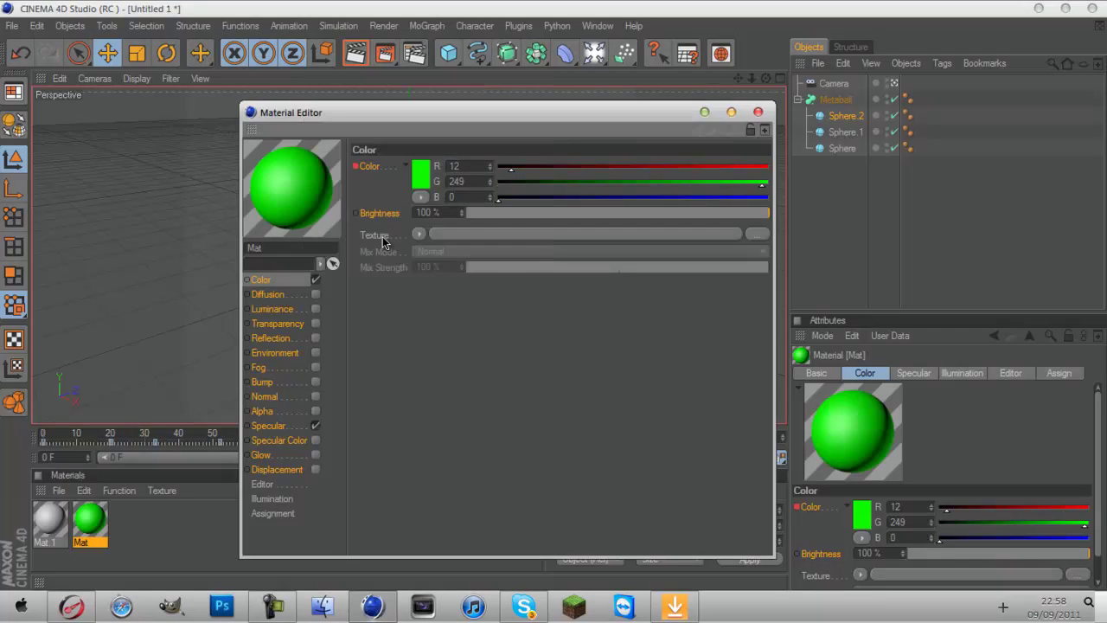
{"action": "left_click", "coordinate": [316, 338]}
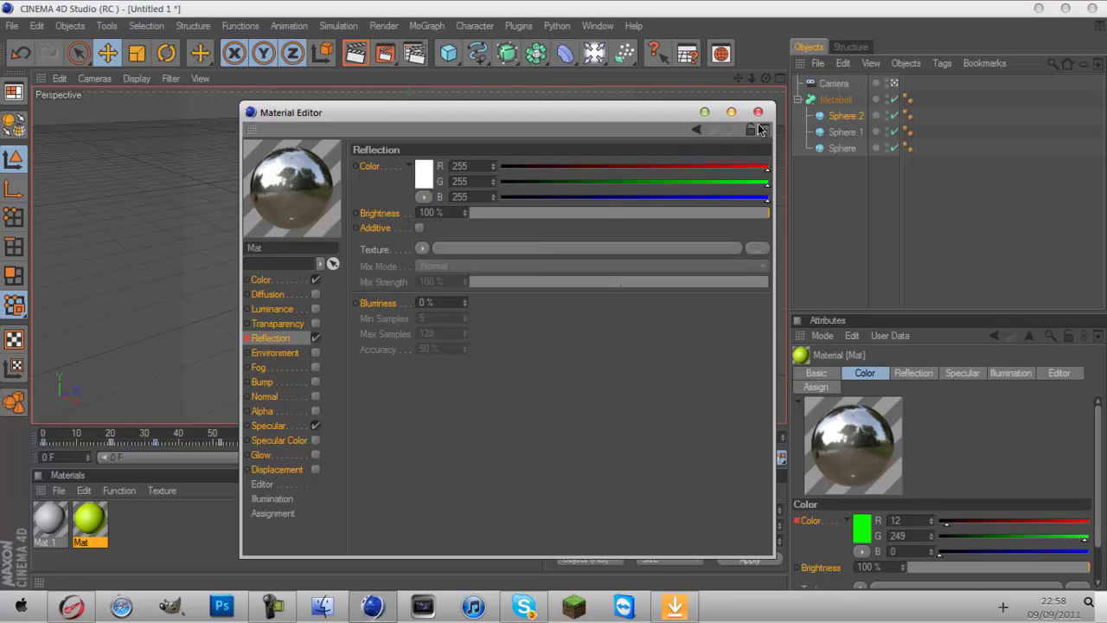
{"action": "left_click_drag", "start_coordinate": [561, 212], "coordinate": [617, 213]}
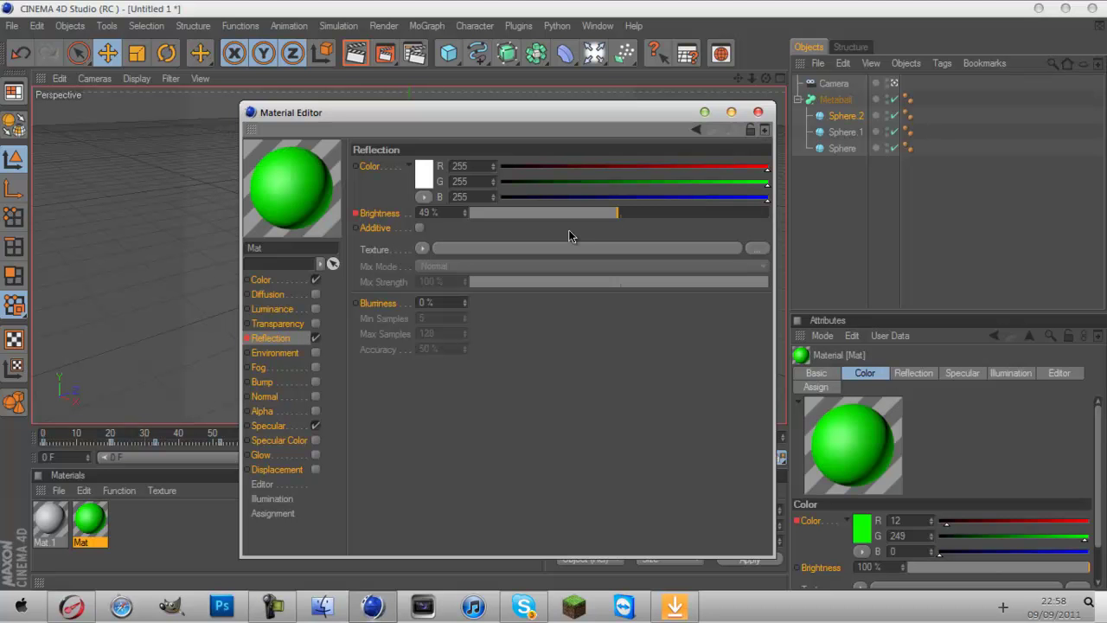
{"action": "left_click", "coordinate": [585, 141]}
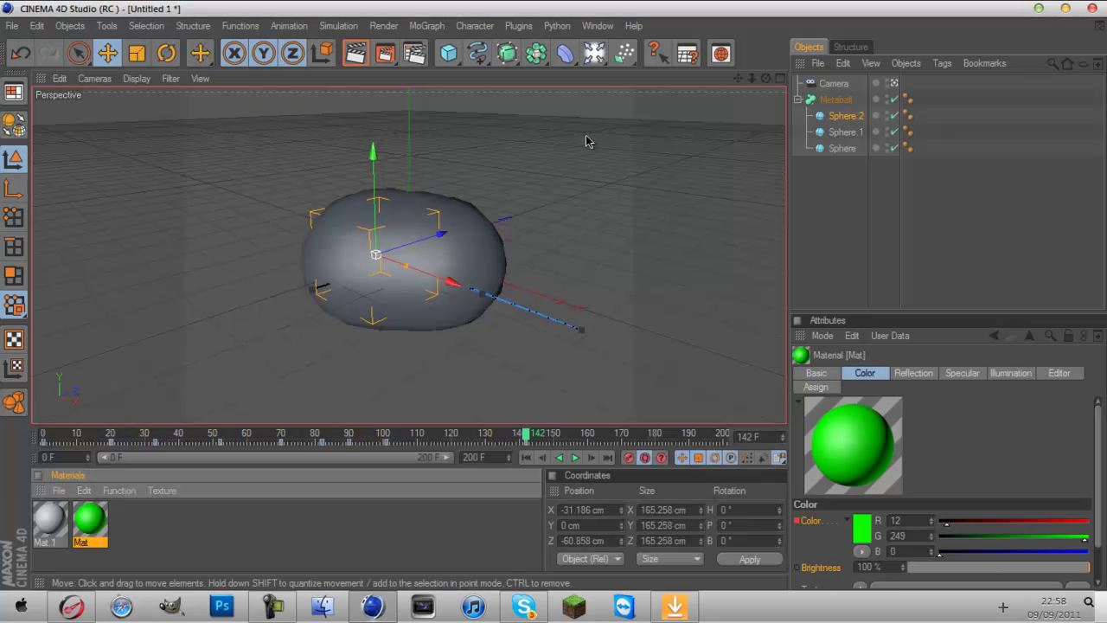
Apply the green Mat material to the Metaball, adding and then removing a Floor.
{"action": "left_click_drag", "start_coordinate": [90, 517], "coordinate": [488, 257]}
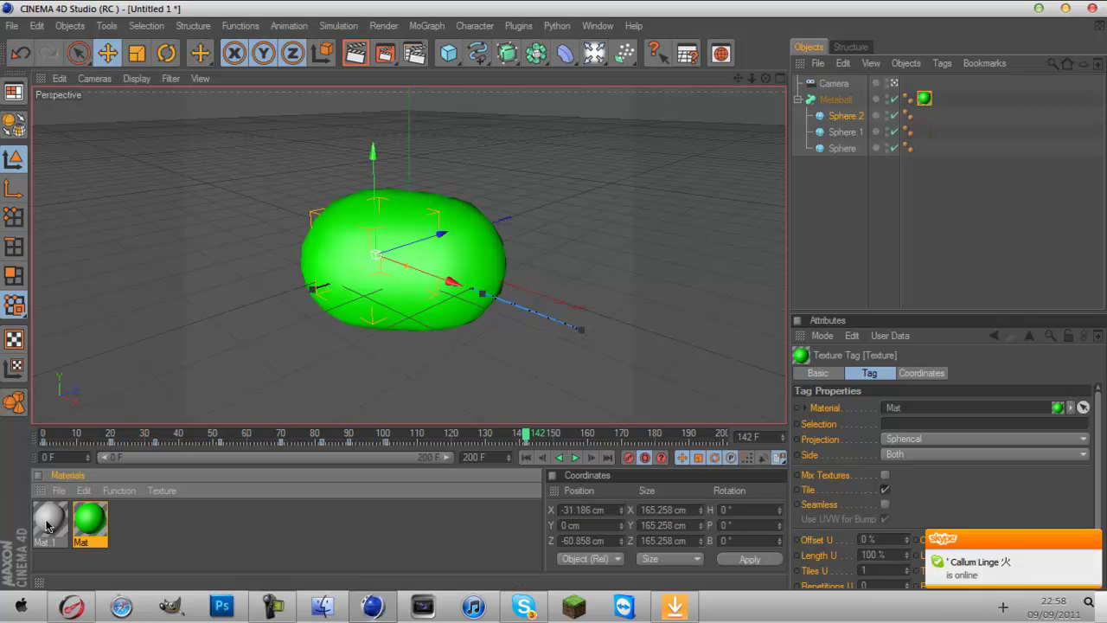
{"action": "left_click", "coordinate": [595, 54]}
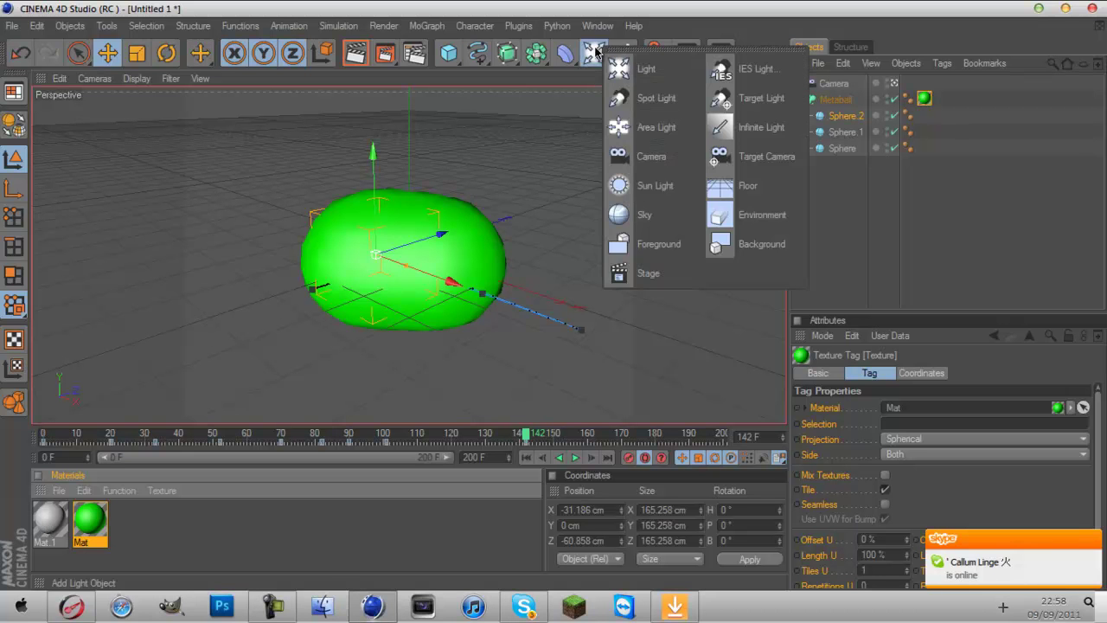
{"action": "left_click", "coordinate": [764, 194]}
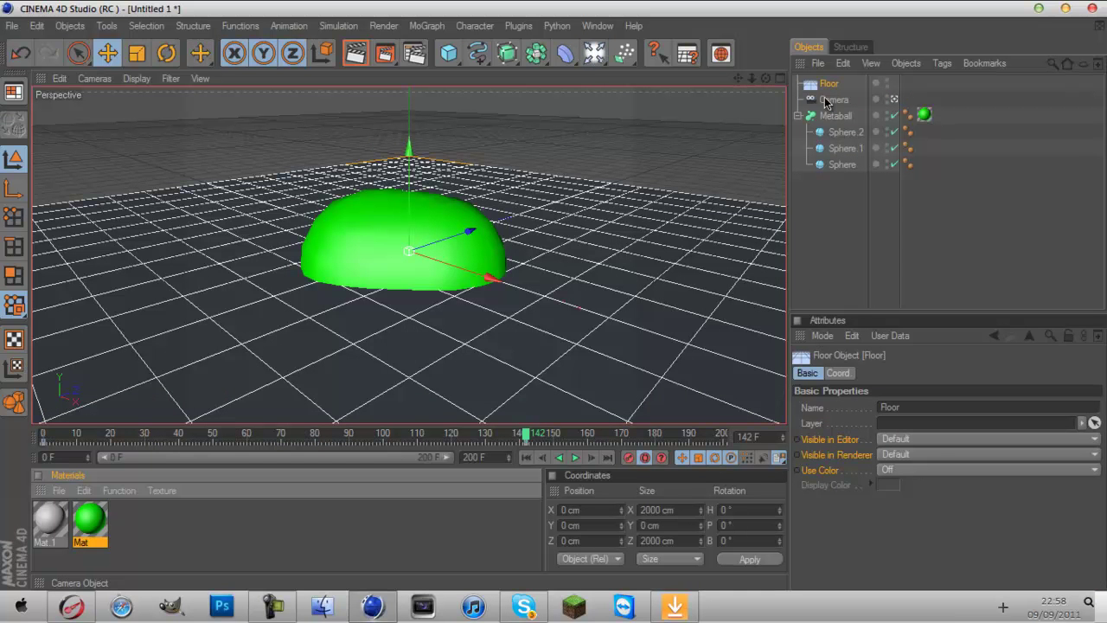
{"action": "key", "text": "Delete"}
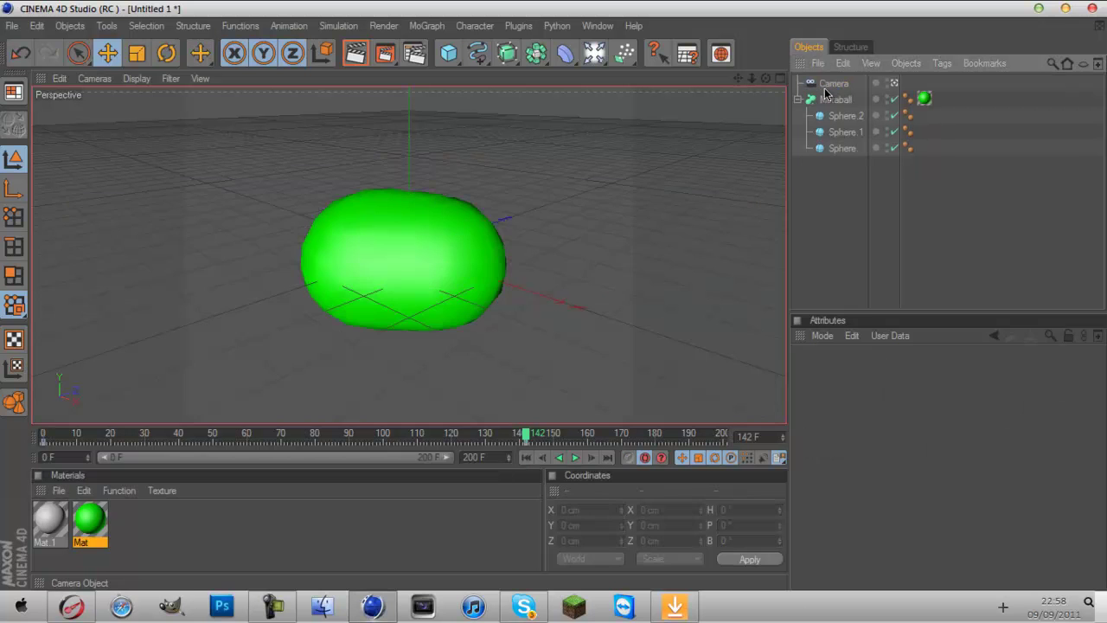
Render a viewport preview, then move the timeline to frame 150.
{"action": "left_click", "coordinate": [354, 55]}
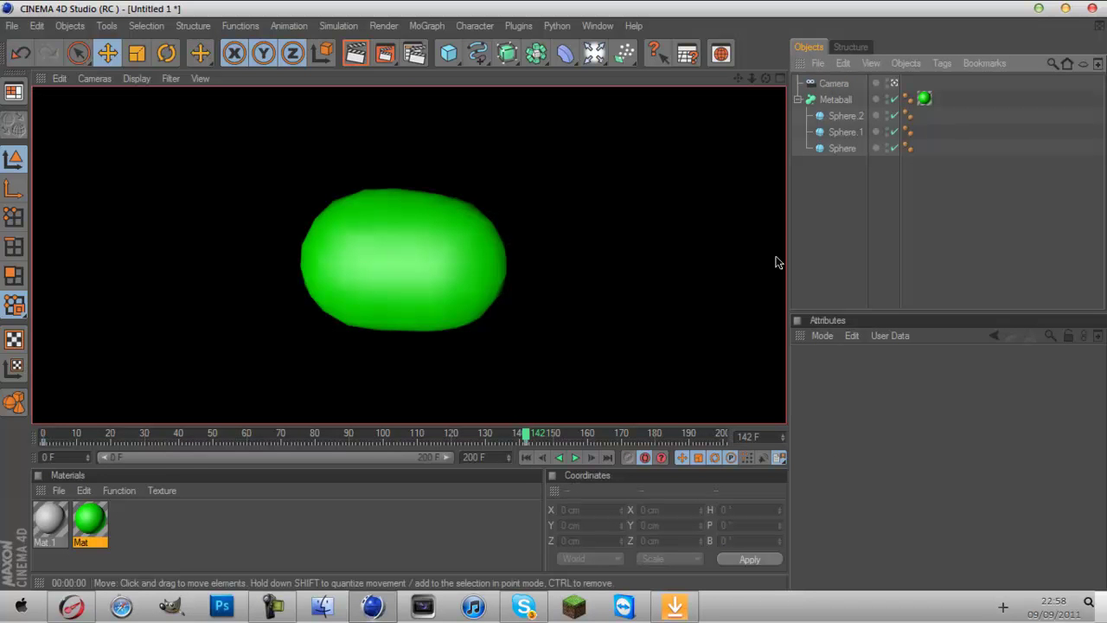
{"action": "left_click", "coordinate": [578, 391]}
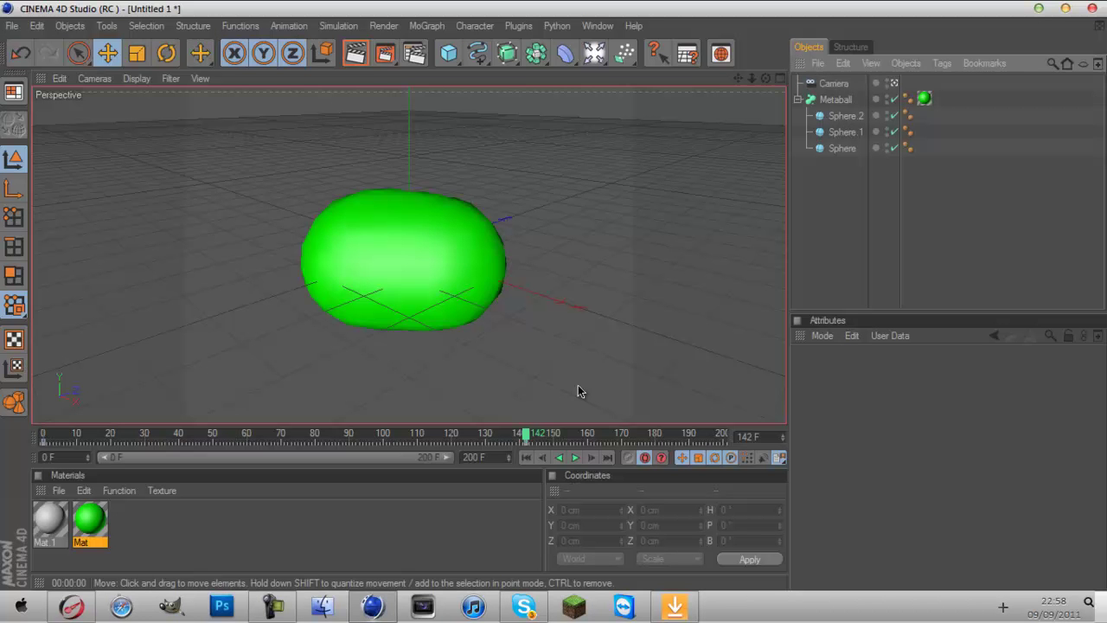
{"action": "left_click_drag", "start_coordinate": [526, 437], "coordinate": [555, 444]}
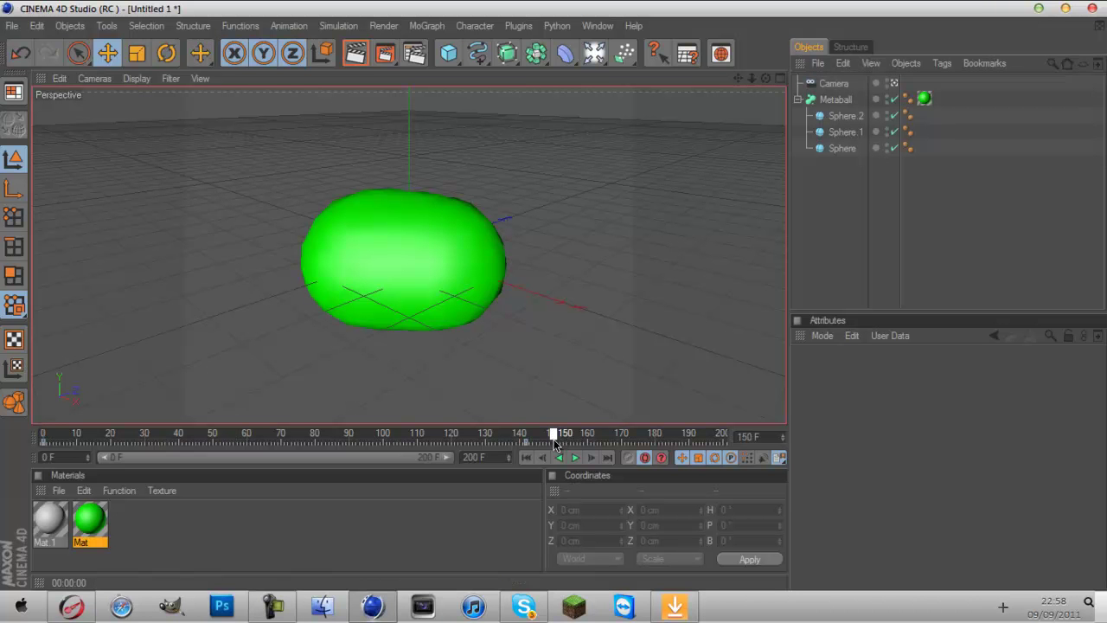
Apply the HDV/HDTV 720 29.97 output preset and set the render range start to 0 F.
{"action": "left_click", "coordinate": [415, 54]}
{"action": "left_click", "coordinate": [163, 59]}
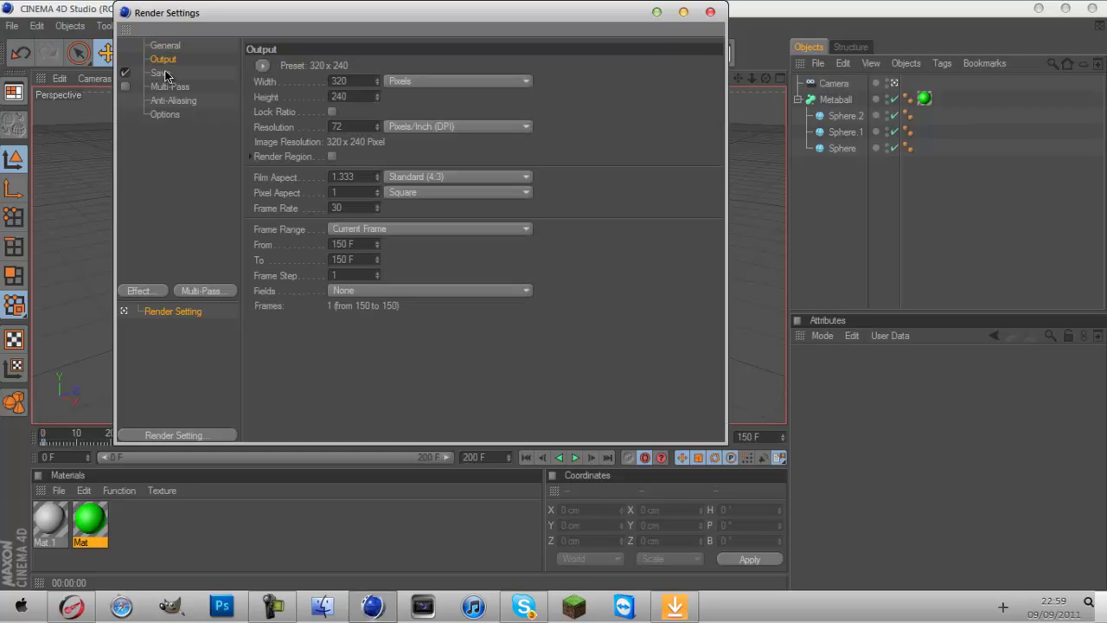
{"action": "left_click", "coordinate": [161, 73]}
{"action": "left_click", "coordinate": [164, 60]}
{"action": "left_click", "coordinate": [315, 67]}
{"action": "mouse_move", "coordinate": [306, 128]}
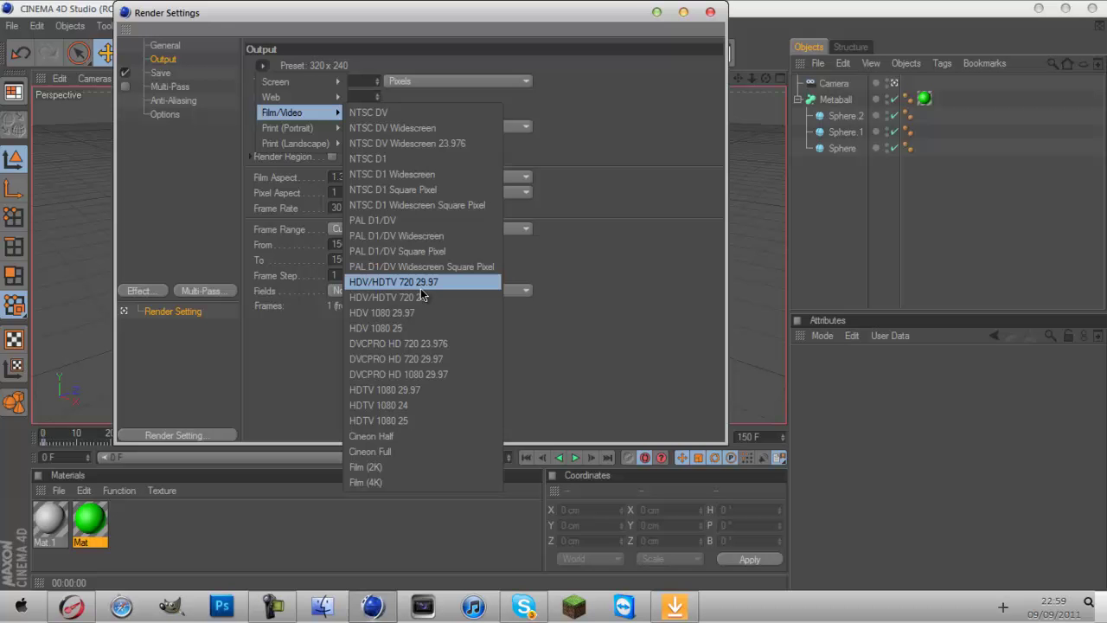
{"action": "left_click", "coordinate": [421, 284]}
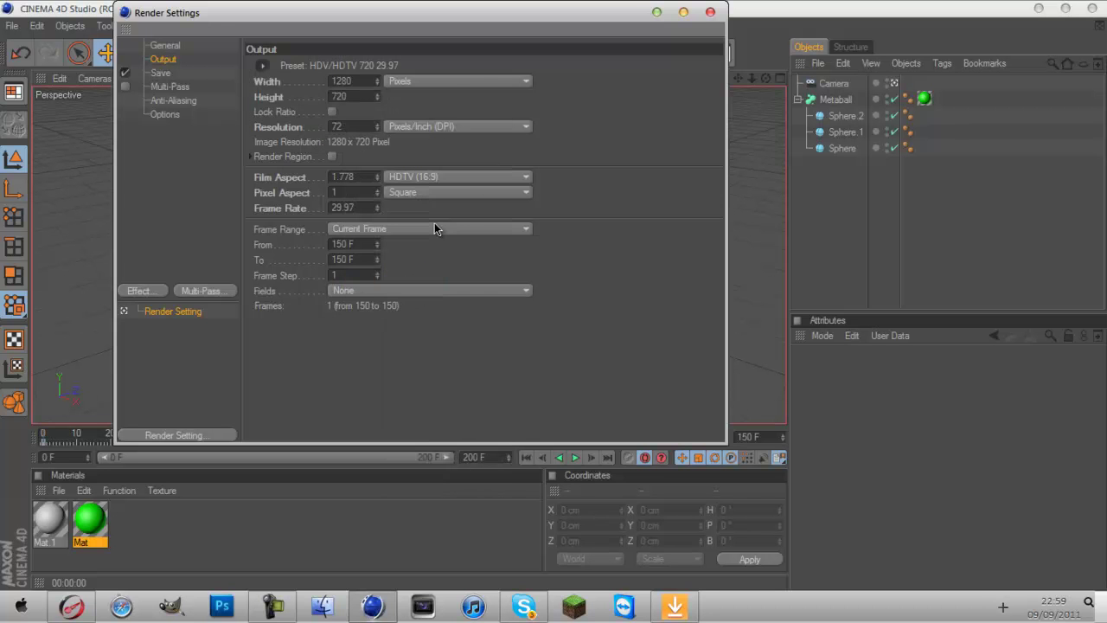
{"action": "left_click_drag", "start_coordinate": [346, 243], "coordinate": [325, 246]}
Set the render Save format to AVI Movie and bring up the Anti-Aliasing settings.
{"action": "left_click", "coordinate": [163, 73]}
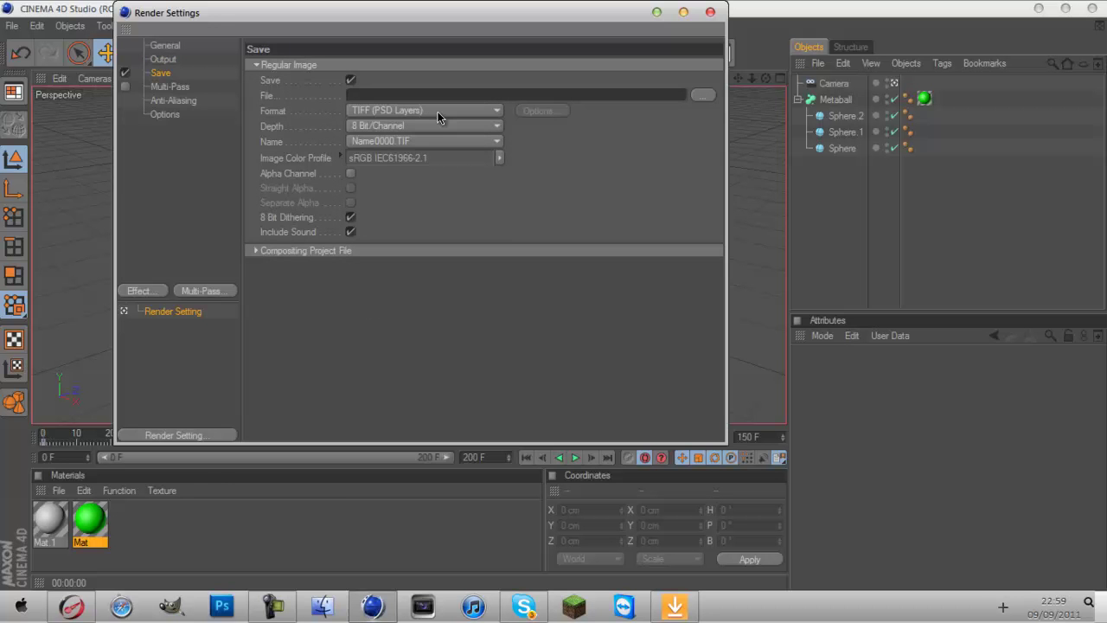
{"action": "left_click", "coordinate": [438, 112]}
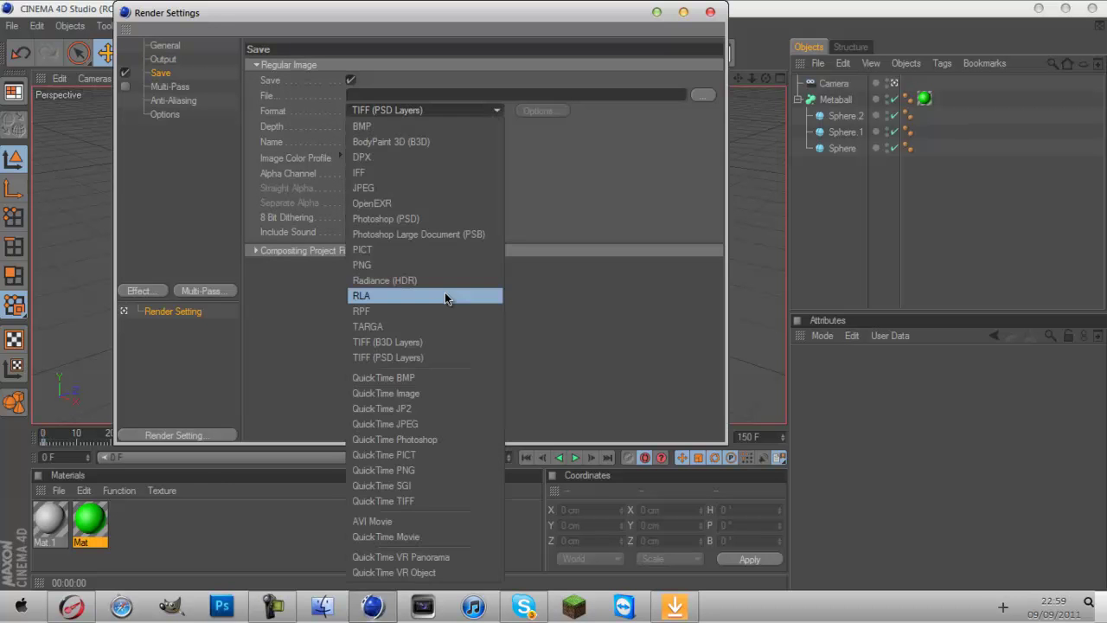
{"action": "left_click", "coordinate": [422, 523]}
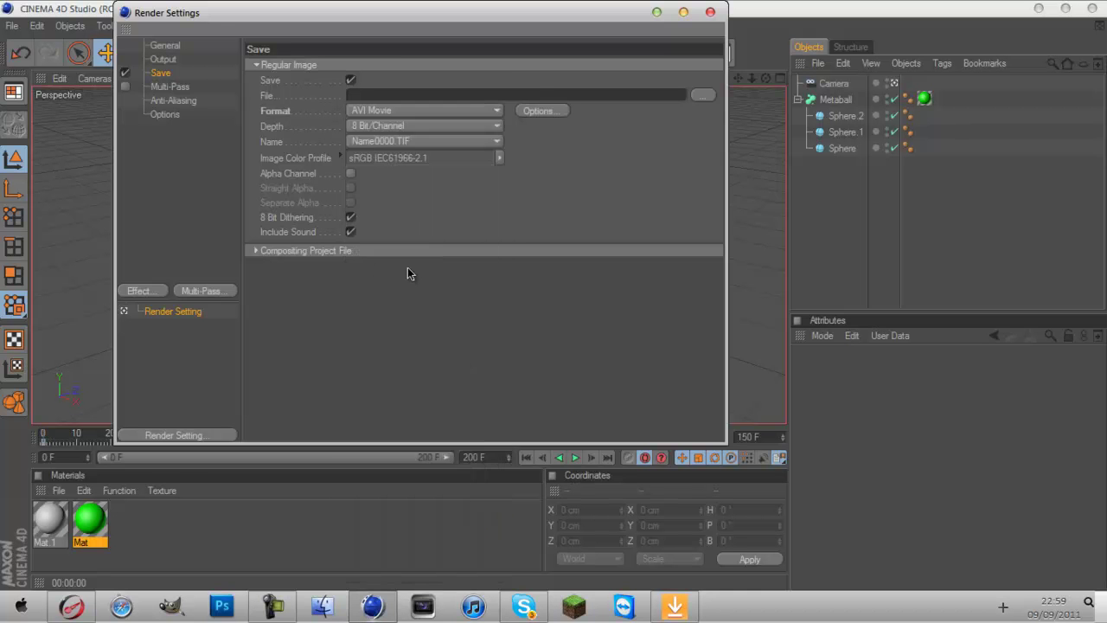
{"action": "left_click", "coordinate": [191, 90]}
{"action": "left_click", "coordinate": [193, 99]}
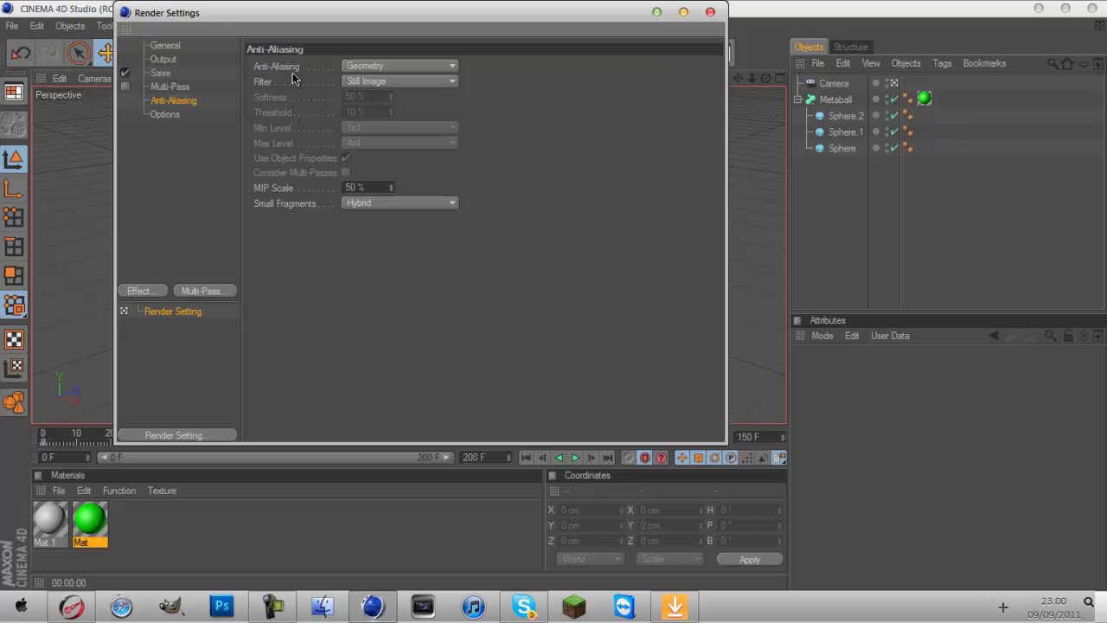
Keep anti-aliasing at Geometry and set its filter to Animation.
{"action": "left_click", "coordinate": [451, 65]}
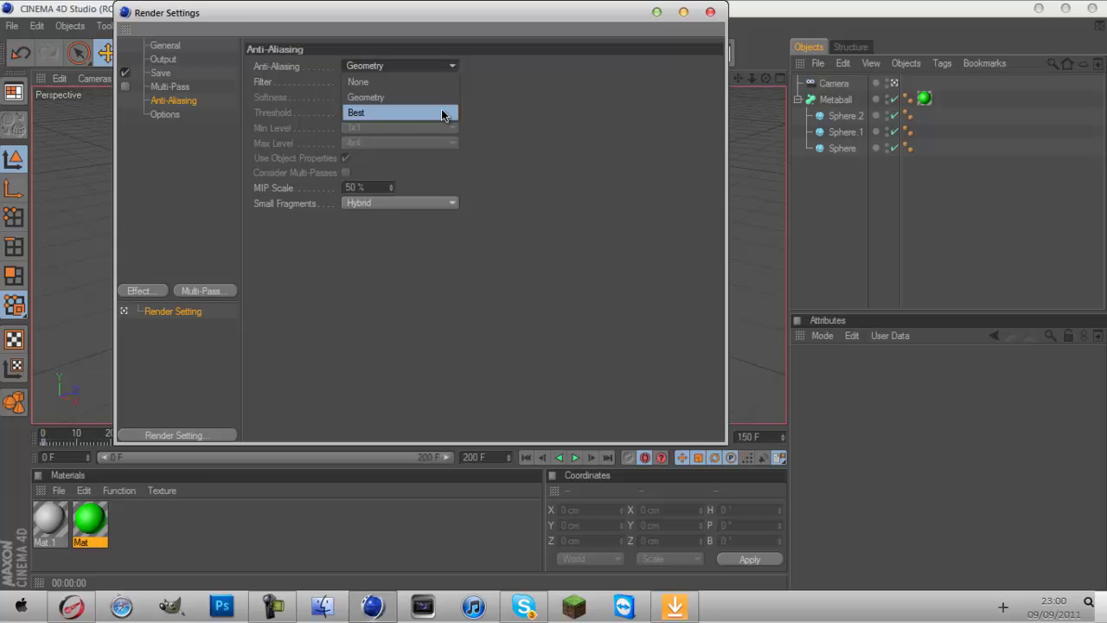
{"action": "left_click", "coordinate": [436, 97]}
{"action": "left_click", "coordinate": [431, 83]}
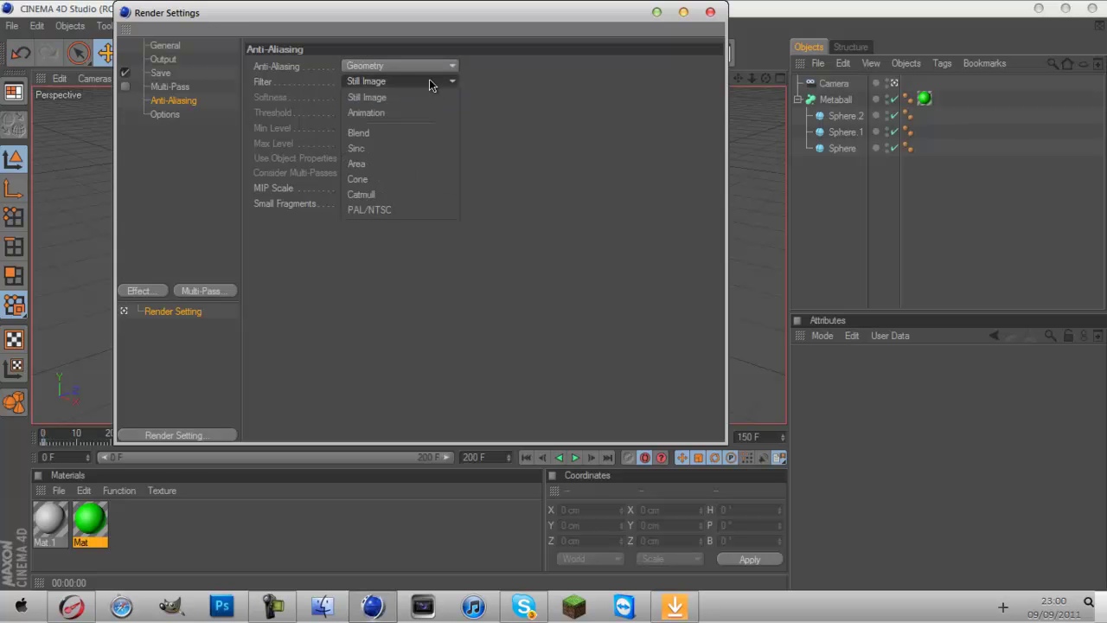
{"action": "left_click", "coordinate": [434, 112]}
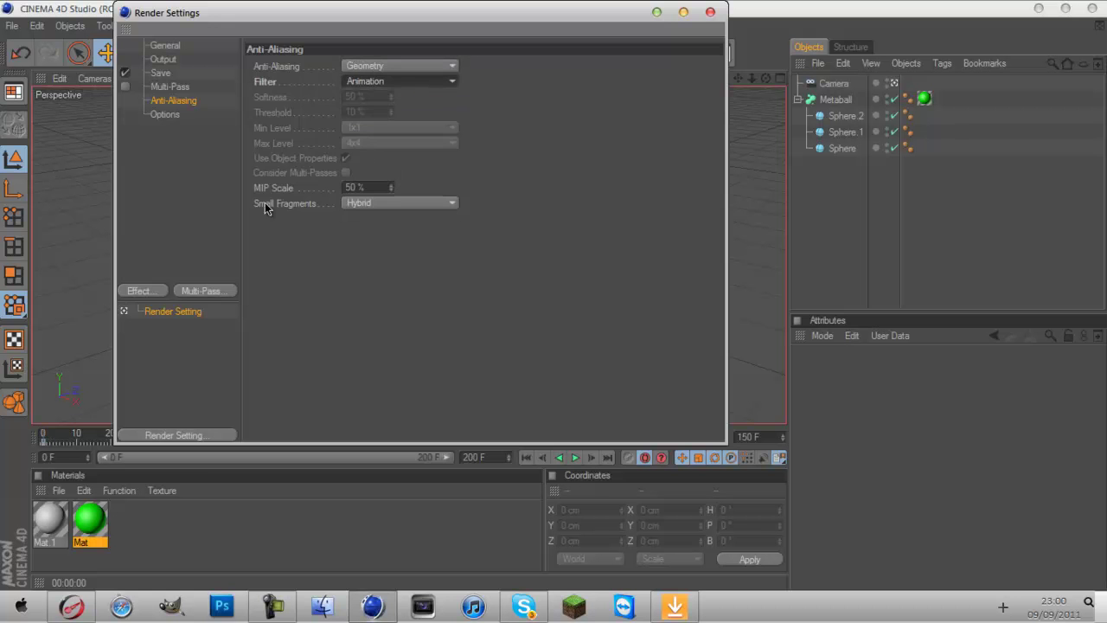
Check the Options and Output pages (1280×720, 29.97 fps, frames 0–150), then close Render Settings.
{"action": "left_click", "coordinate": [170, 115]}
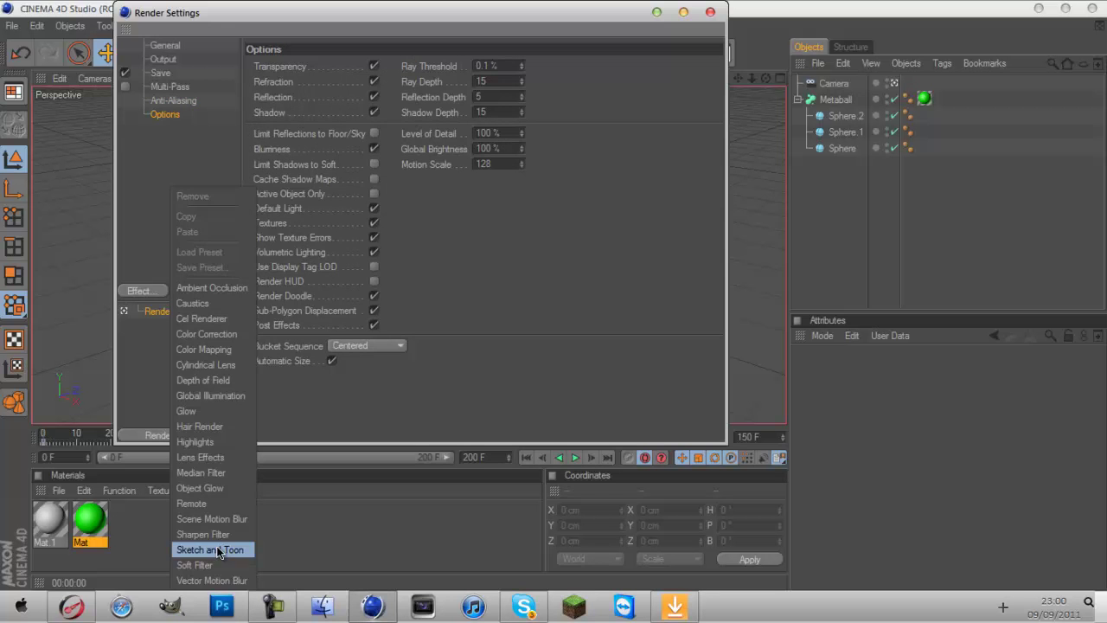
{"action": "left_click", "coordinate": [146, 255]}
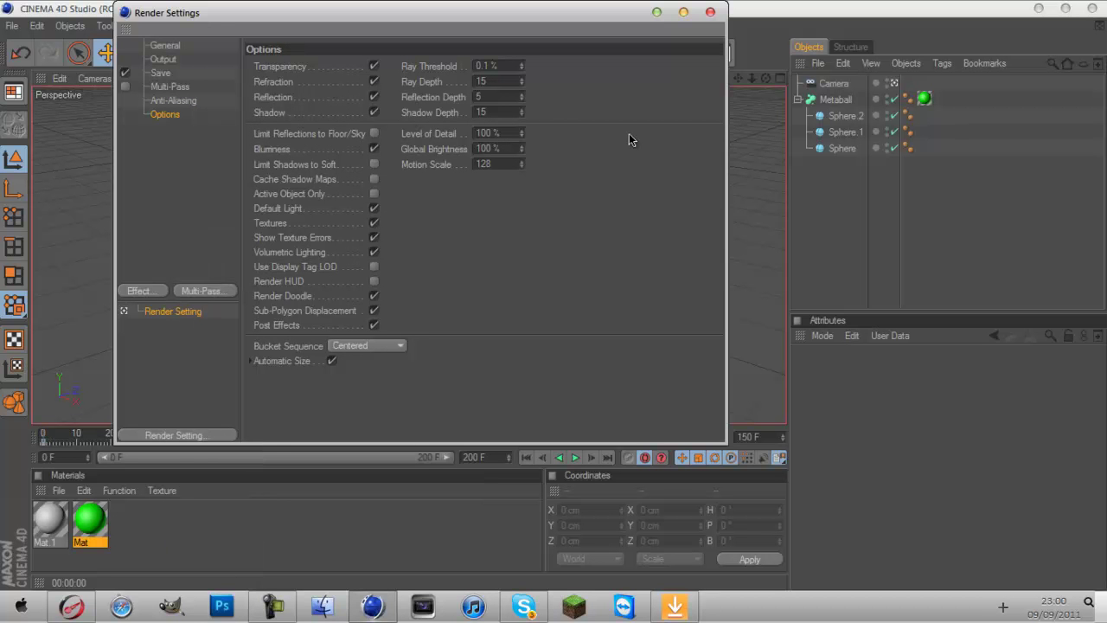
{"action": "left_click", "coordinate": [709, 11]}
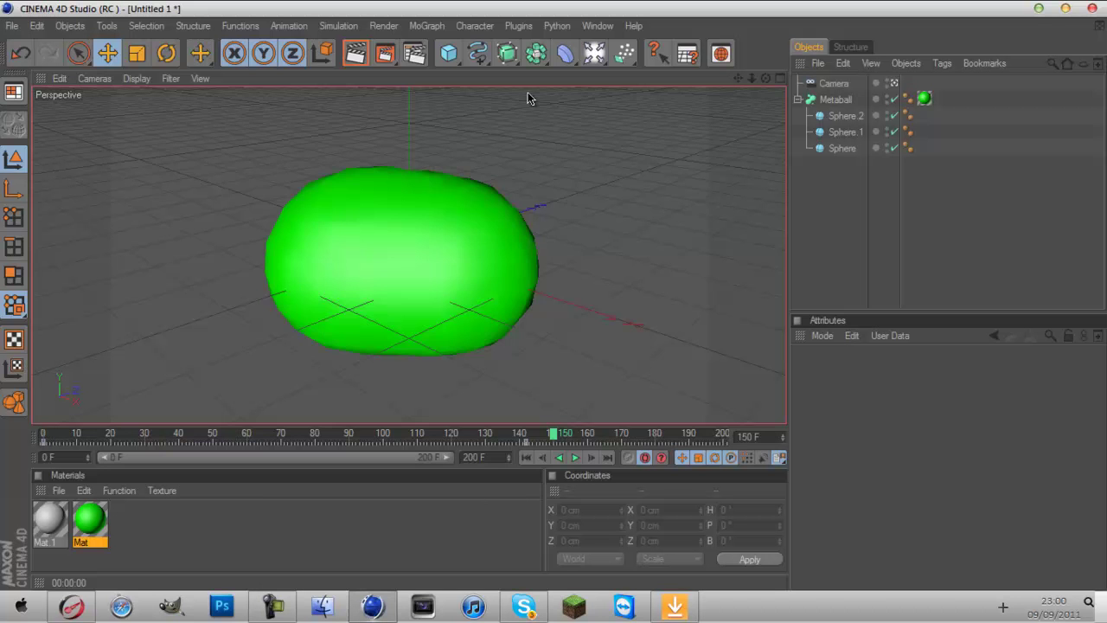
{"action": "left_click", "coordinate": [412, 55]}
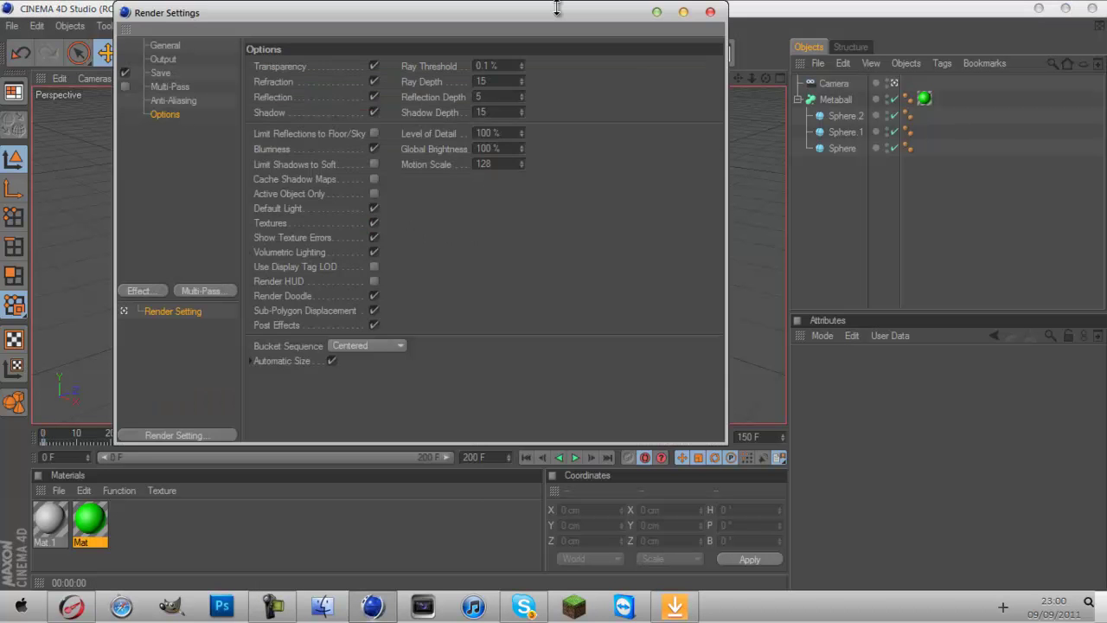
{"action": "left_click", "coordinate": [186, 59]}
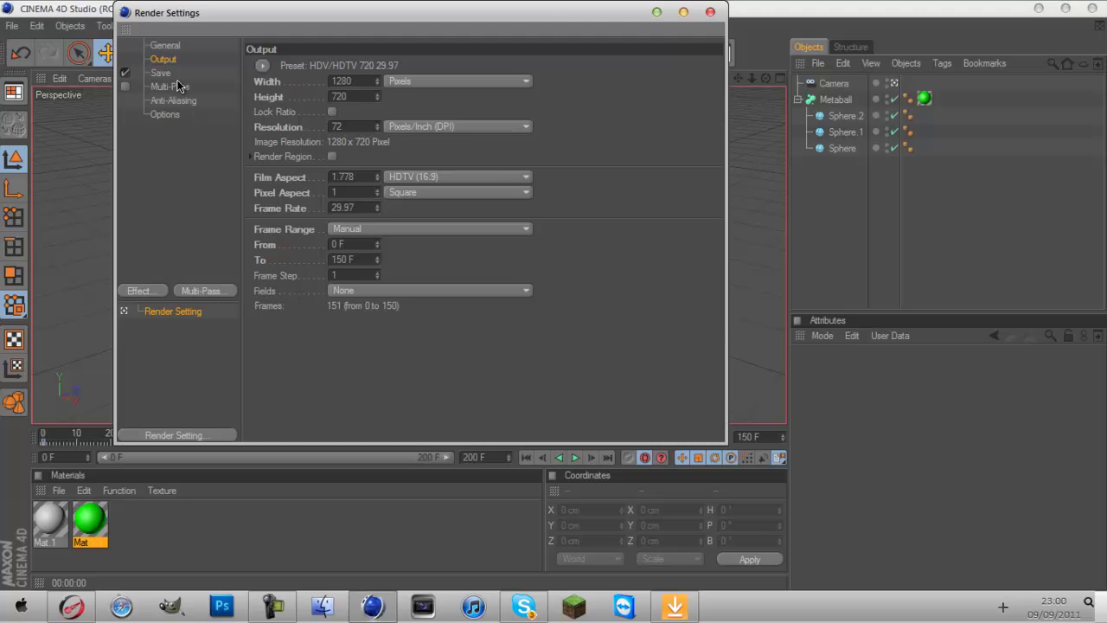
{"action": "left_click", "coordinate": [166, 114]}
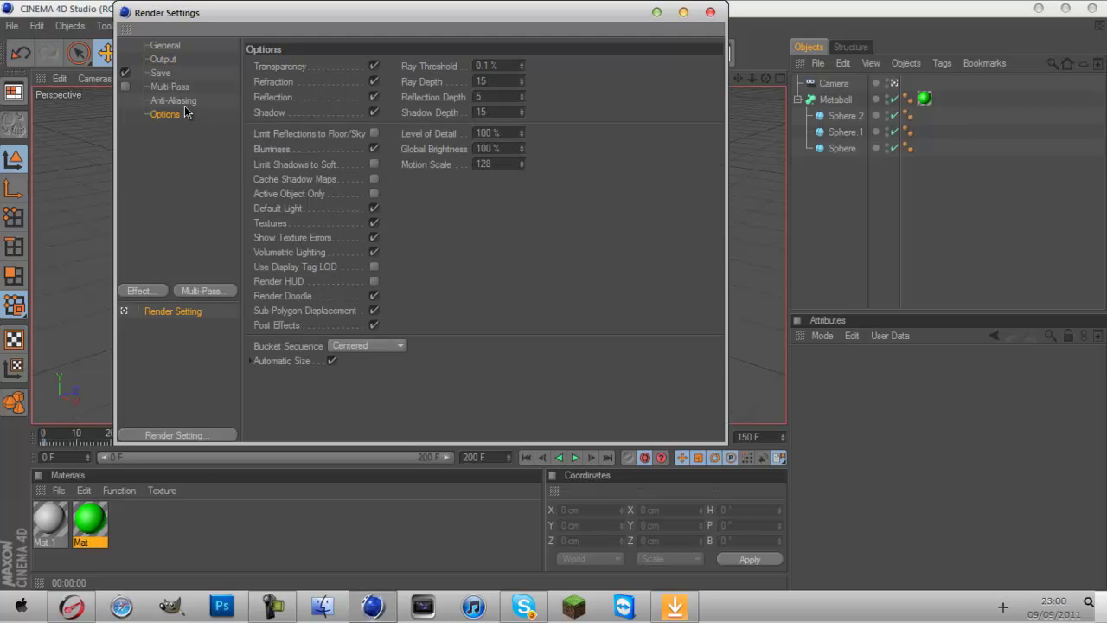
{"action": "left_click", "coordinate": [710, 12]}
Render all 151 frames at 1280×720 in the Picture Viewer, continuing without a file name.
{"action": "left_click", "coordinate": [400, 51]}
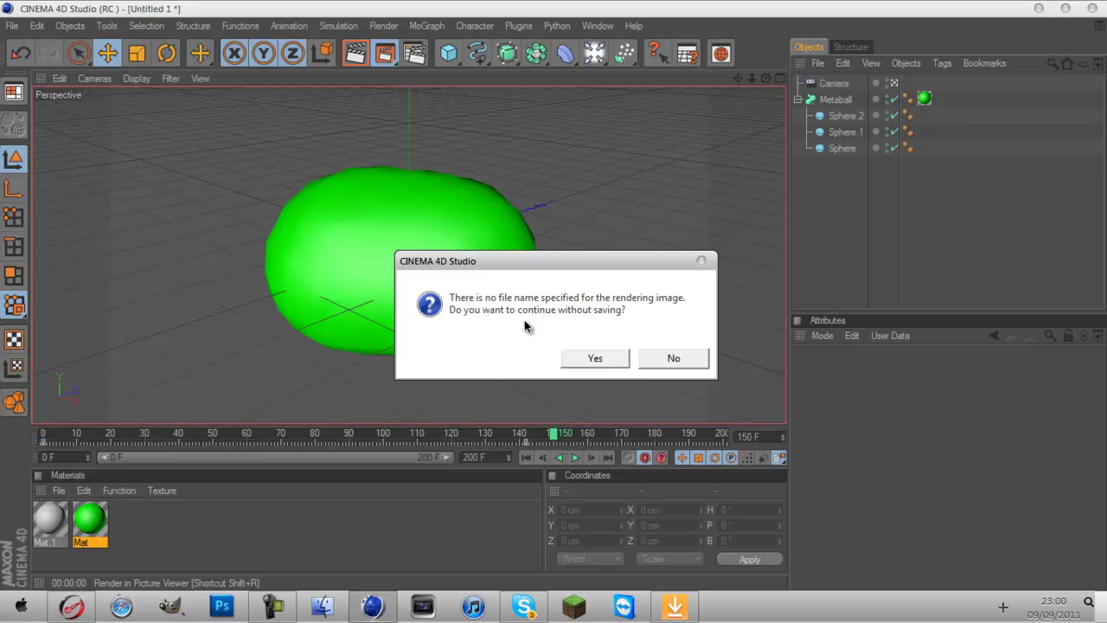
{"action": "left_click", "coordinate": [616, 357]}
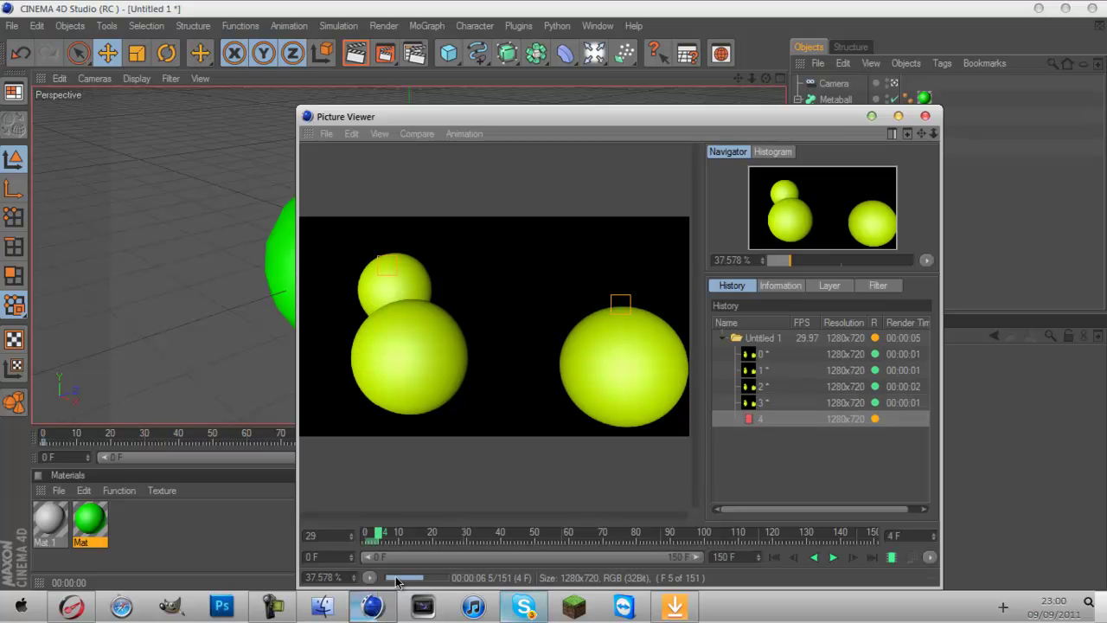
{"action": "left_click", "coordinate": [271, 608]}
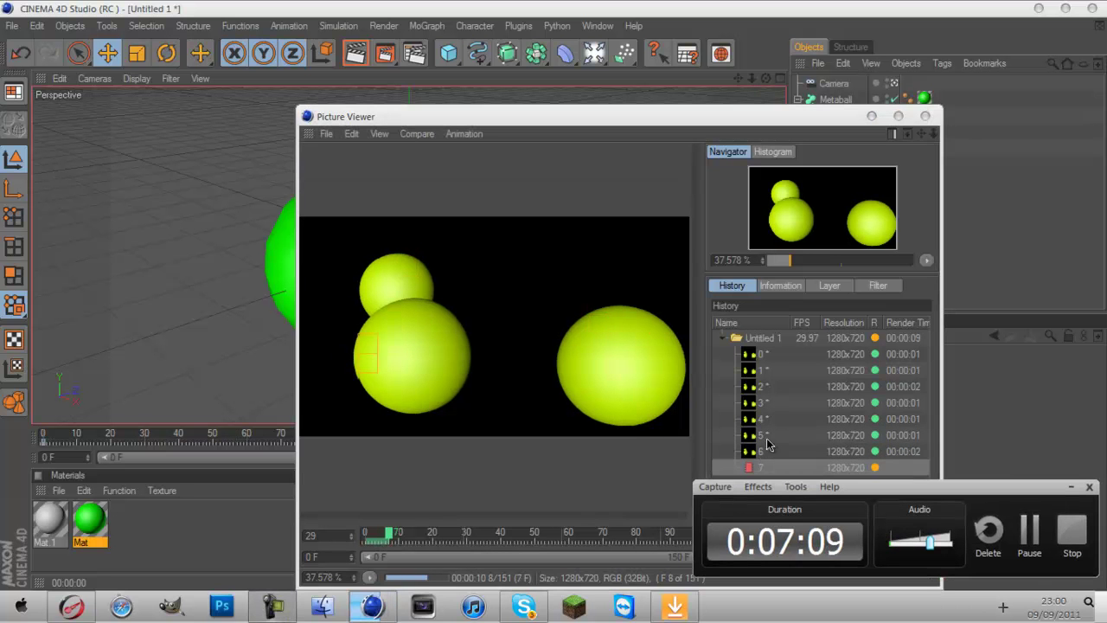
{"action": "left_click", "coordinate": [1030, 532]}
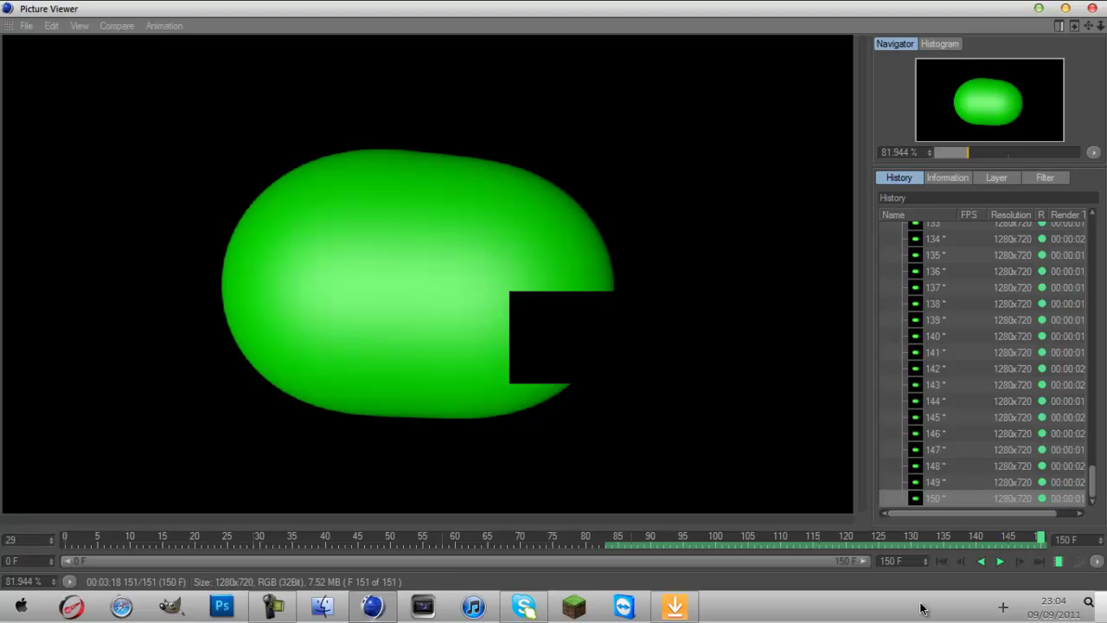
Play back the rendered 151-frame animation in the Picture Viewer.
{"action": "left_click", "coordinate": [1001, 562]}
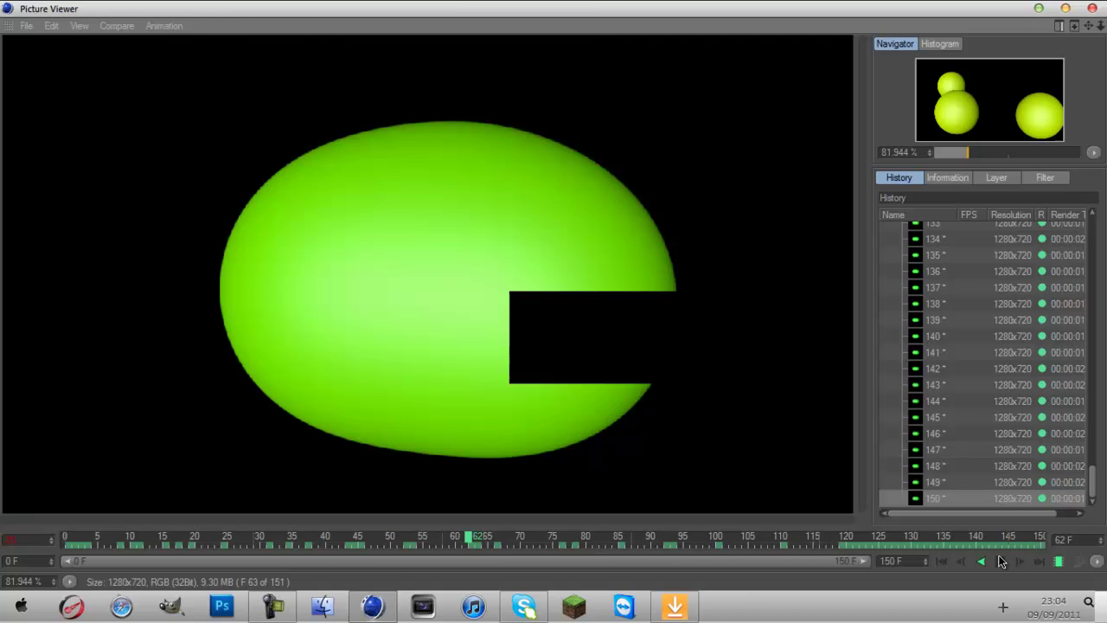
Set the Picture Viewer save options to Animation as AVI Movie, frames 0–150, and confirm.
{"action": "left_click", "coordinate": [27, 26]}
{"action": "left_click", "coordinate": [50, 64]}
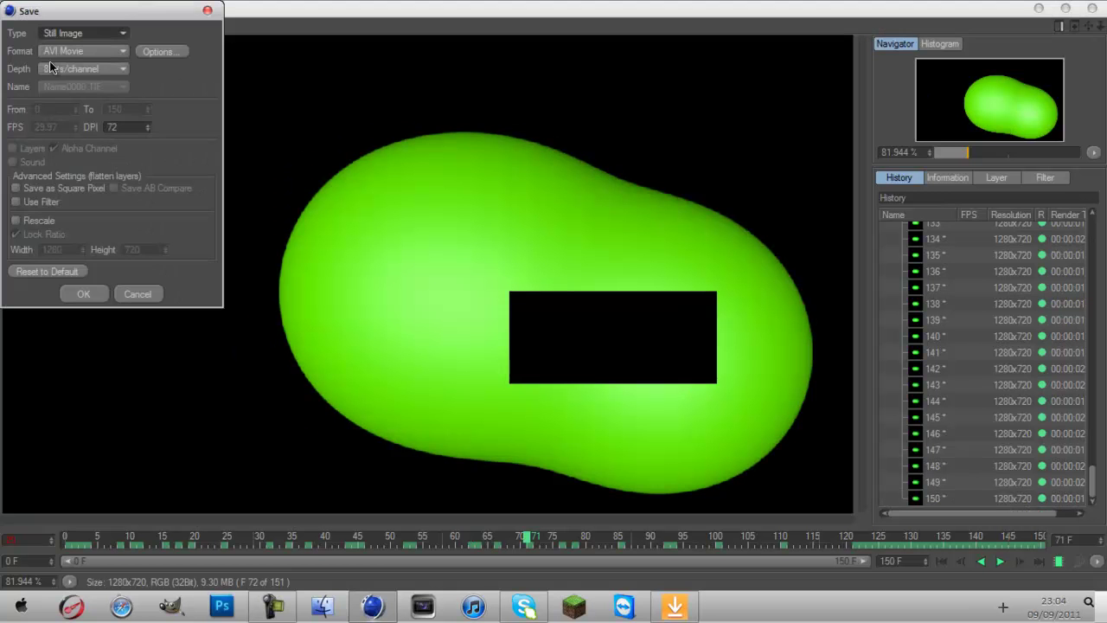
{"action": "left_click", "coordinate": [107, 33]}
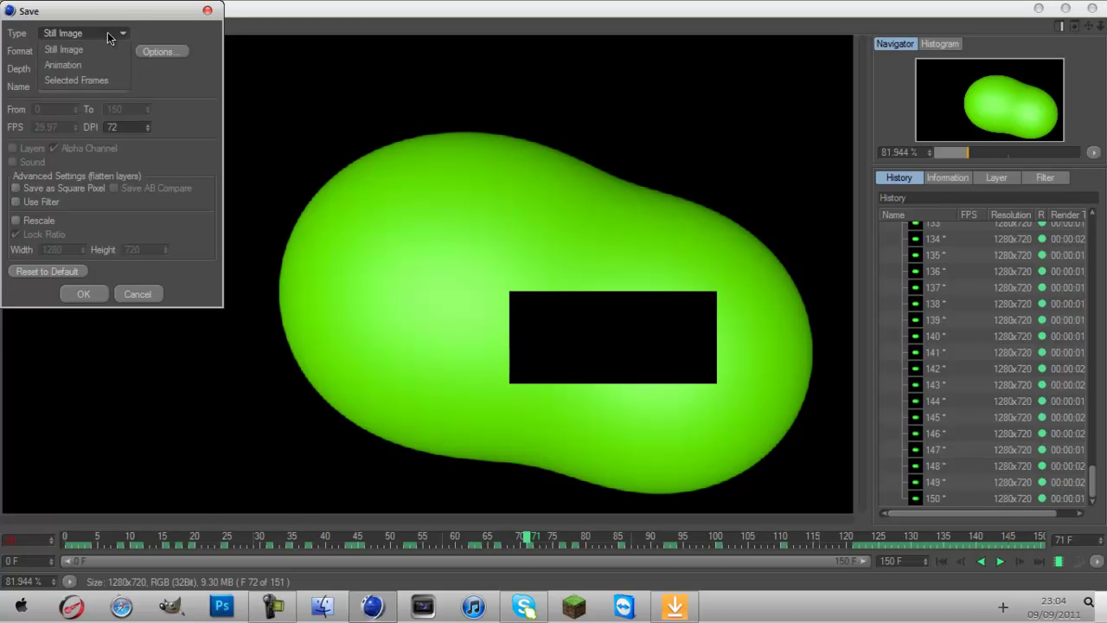
{"action": "left_click", "coordinate": [82, 49]}
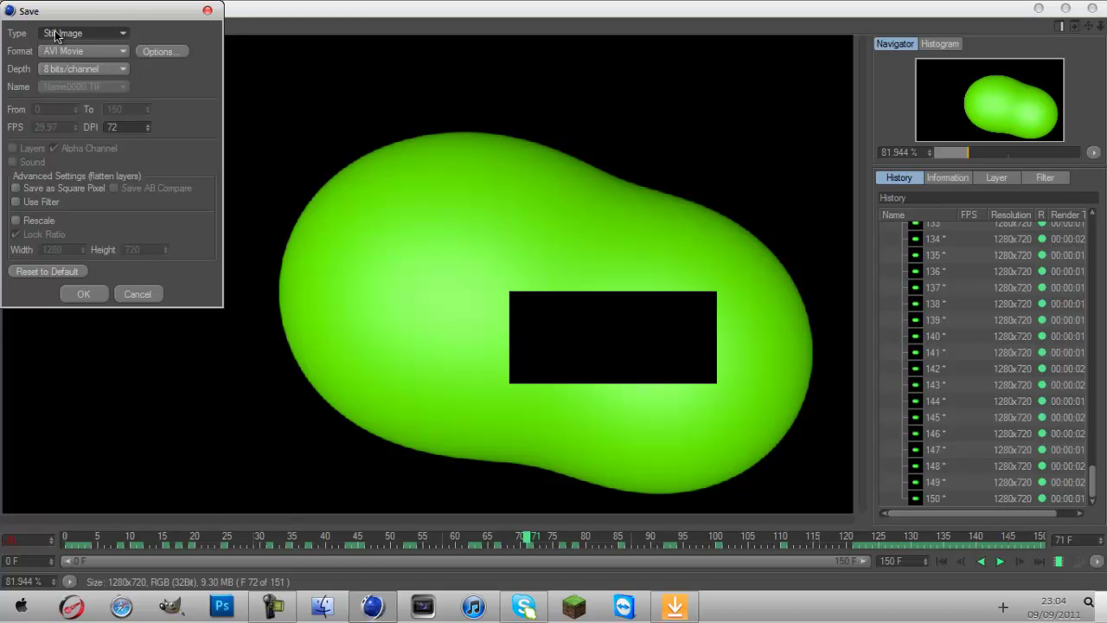
{"action": "left_click", "coordinate": [57, 34]}
{"action": "left_click", "coordinate": [74, 64]}
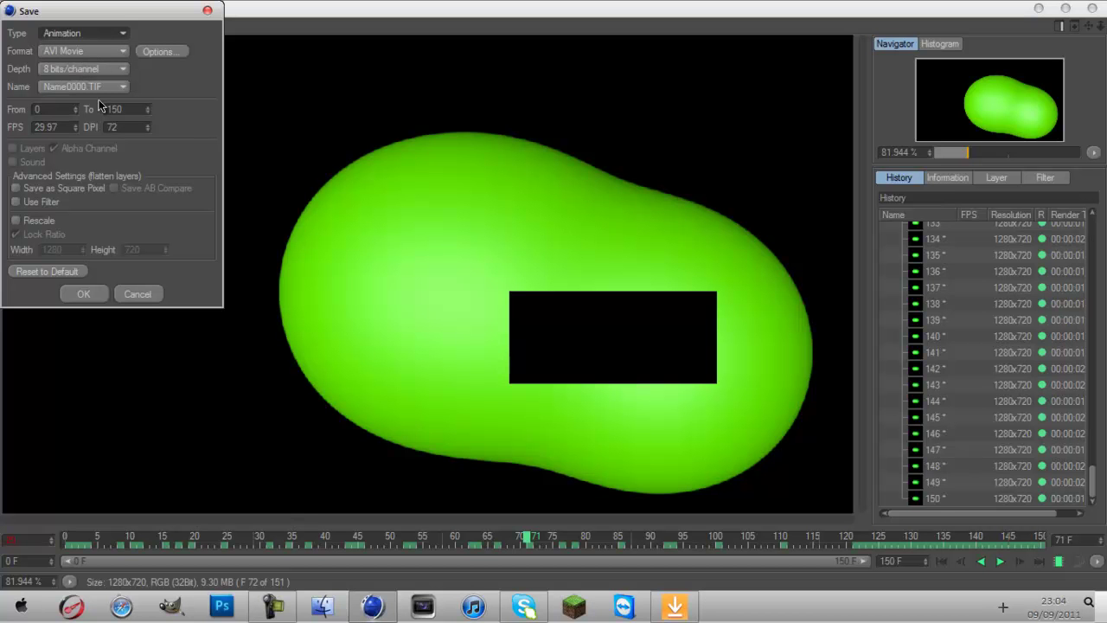
{"action": "left_click", "coordinate": [84, 294]}
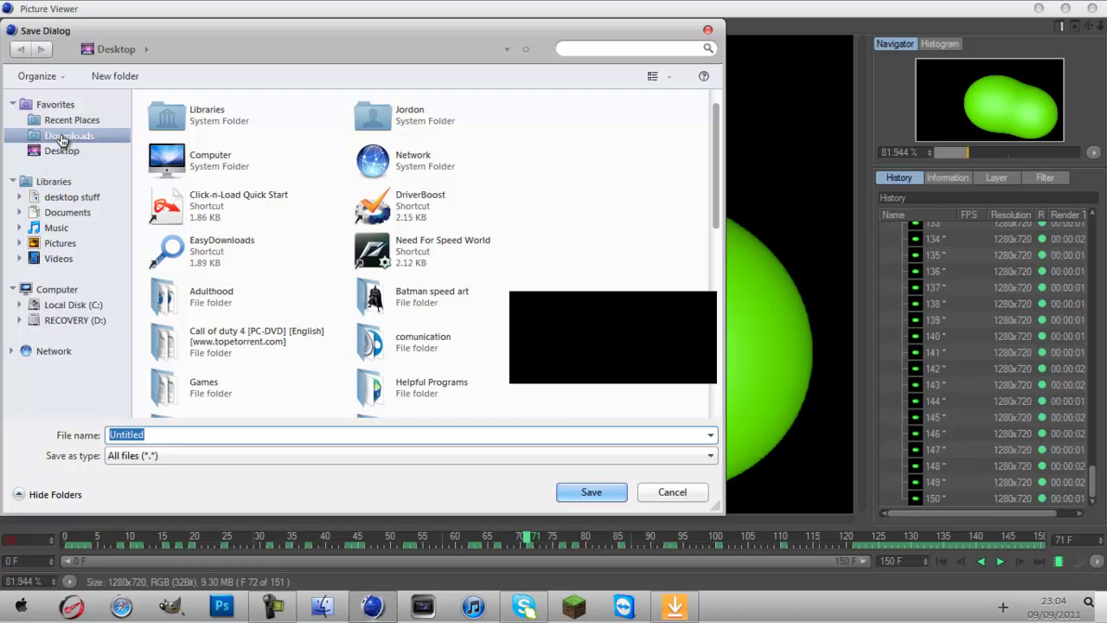
Save the movie to the Desktop under the file name 'Blob 11'.
{"action": "left_click", "coordinate": [62, 151]}
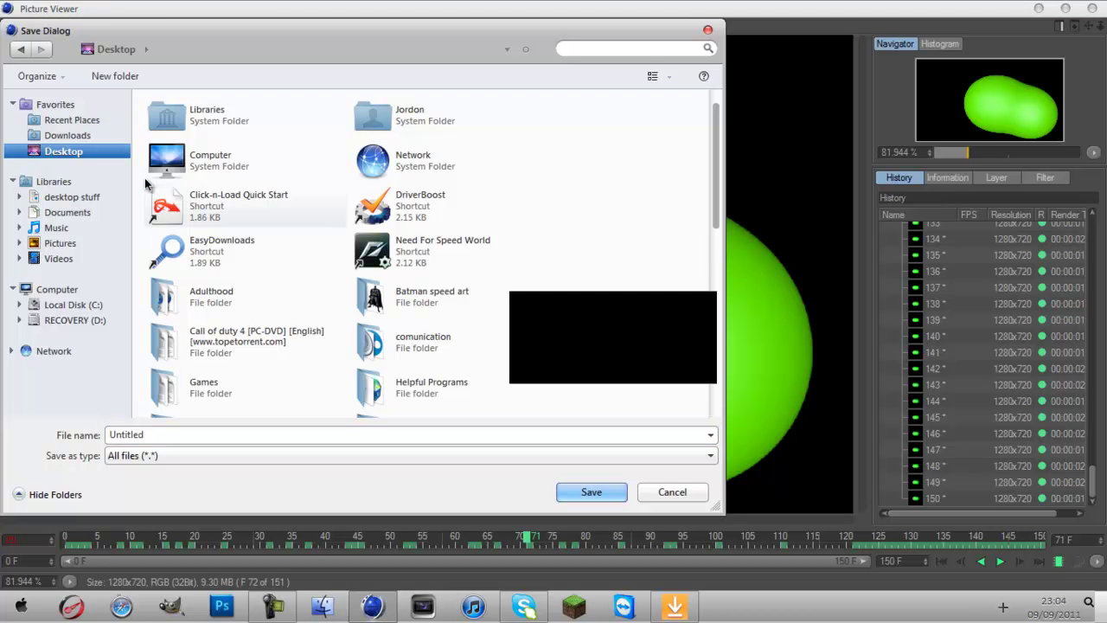
{"action": "left_click", "coordinate": [80, 435]}
{"action": "type", "text": "Blo"}
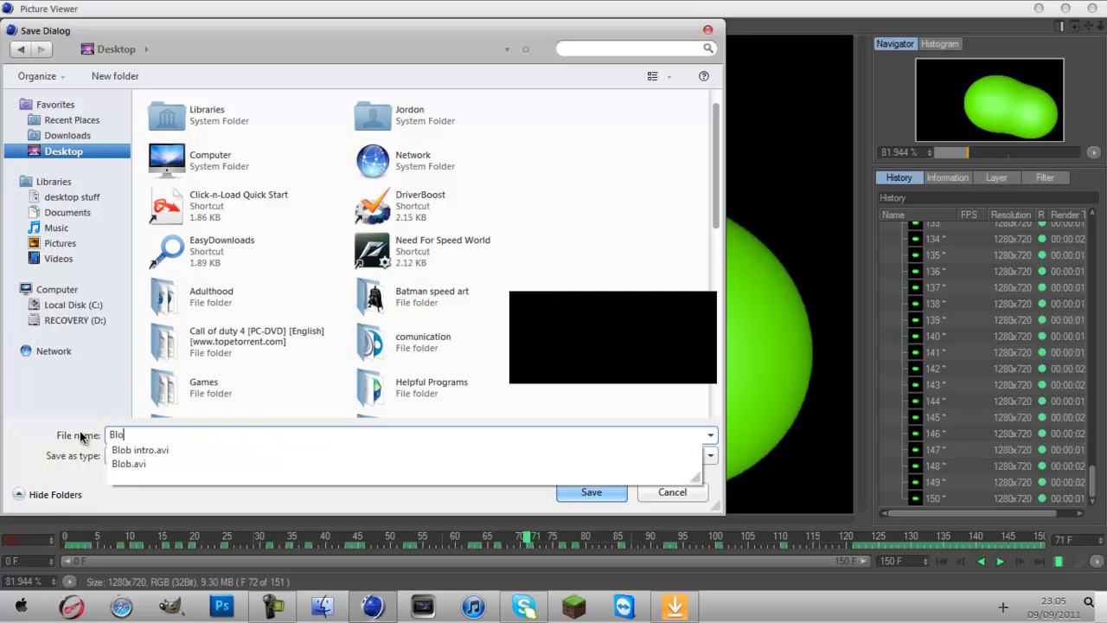
{"action": "type", "text": "b"}
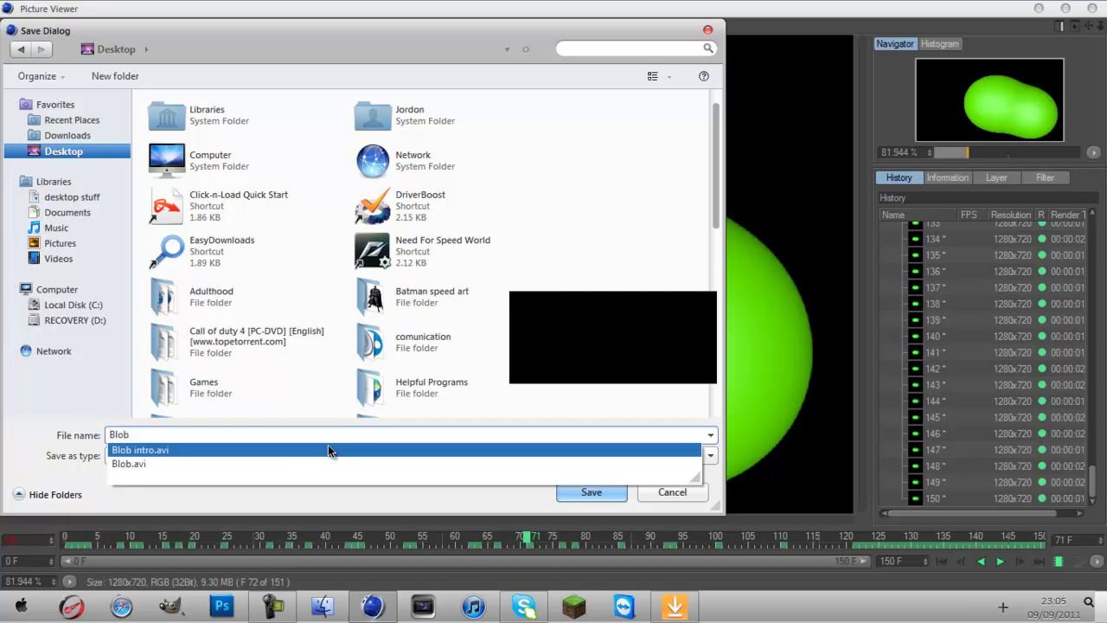
{"action": "left_click", "coordinate": [327, 448]}
{"action": "key", "text": "BackSpace"}
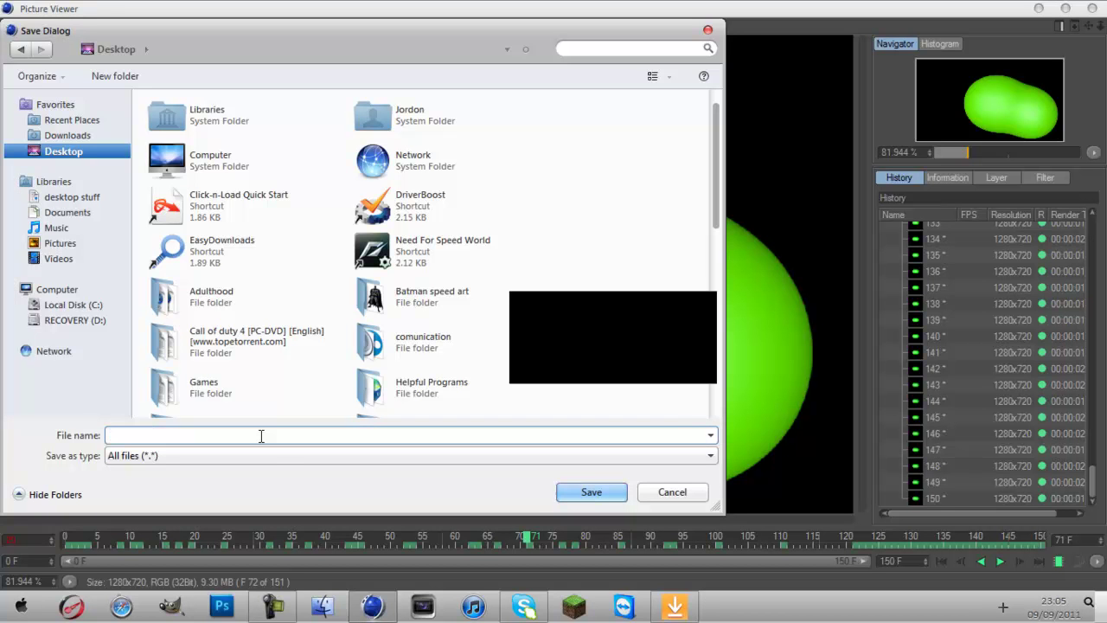
{"action": "type", "text": "Blob"}
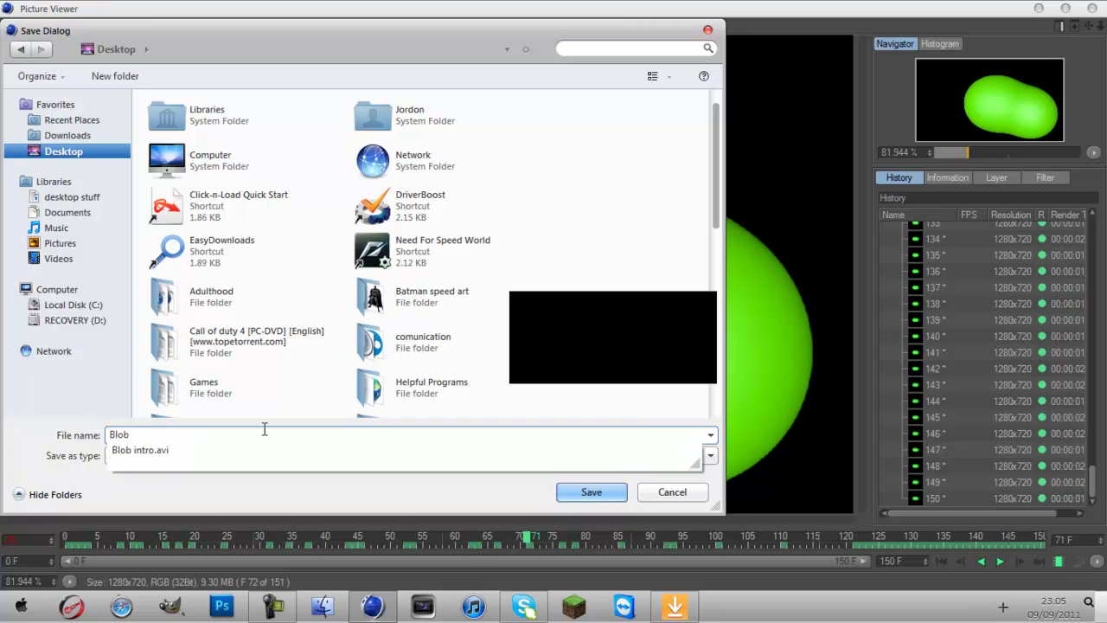
{"action": "type", "text": " 11"}
{"action": "left_click", "coordinate": [590, 492]}
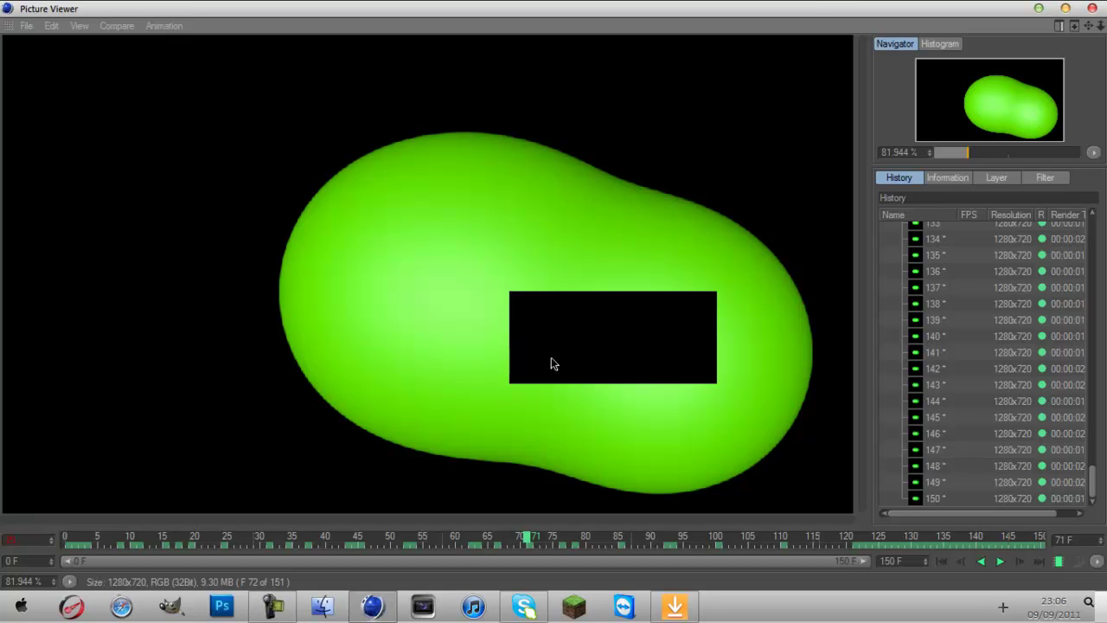
Close the Picture Viewer, minimize Cinema 4D, move the Blob intro icon, and check the Untitled folder.
{"action": "left_click", "coordinate": [1092, 8]}
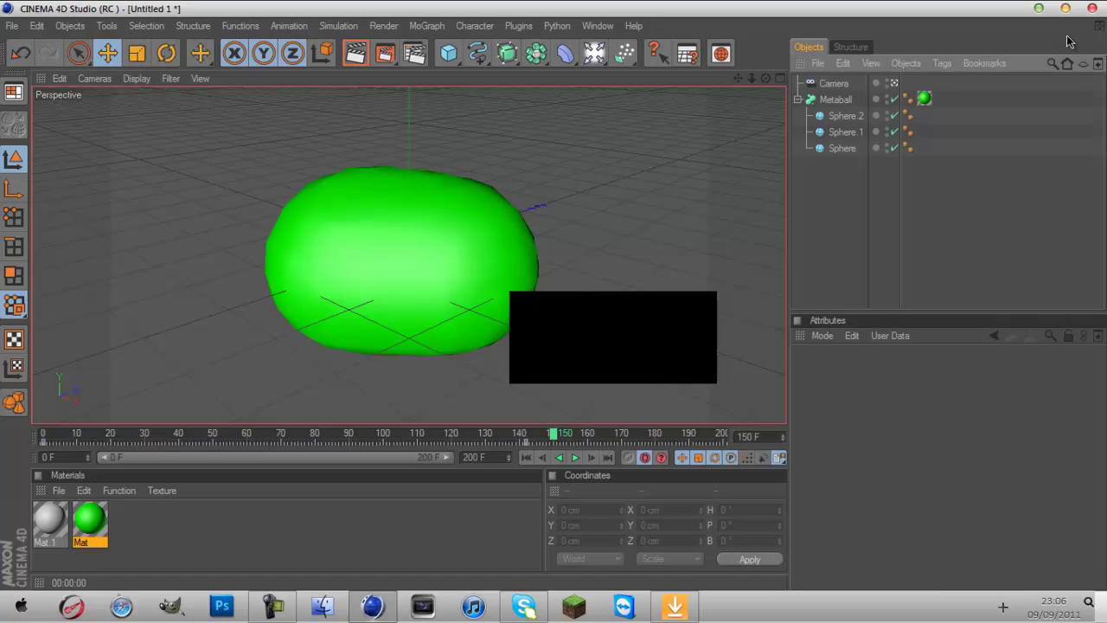
{"action": "left_click", "coordinate": [1040, 9]}
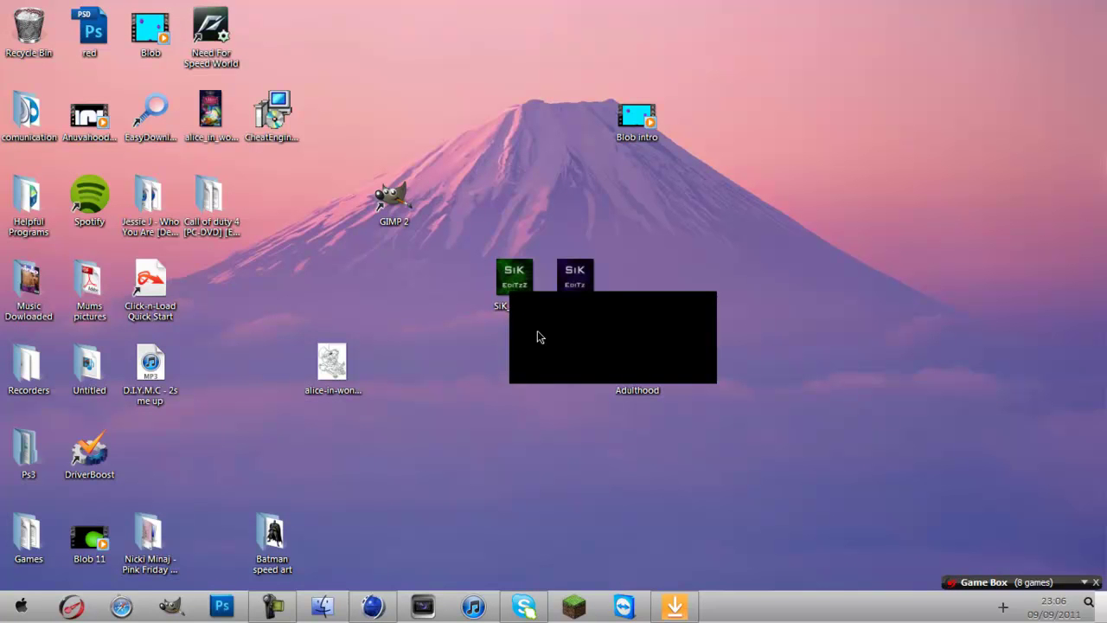
{"action": "left_click_drag", "start_coordinate": [619, 123], "coordinate": [382, 21]}
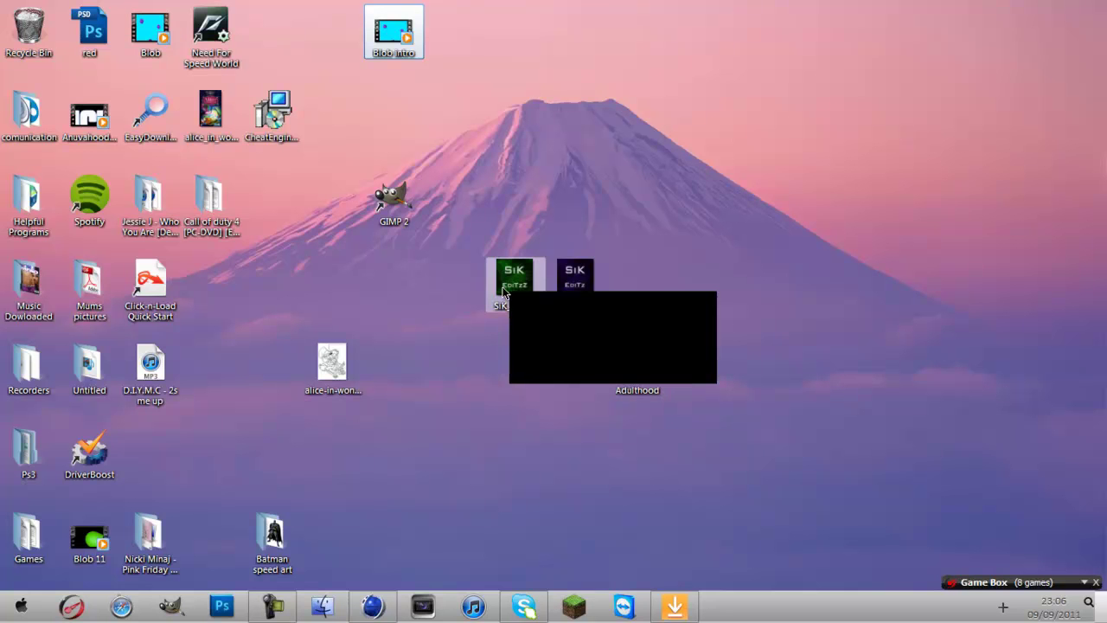
{"action": "double_click", "coordinate": [101, 383]}
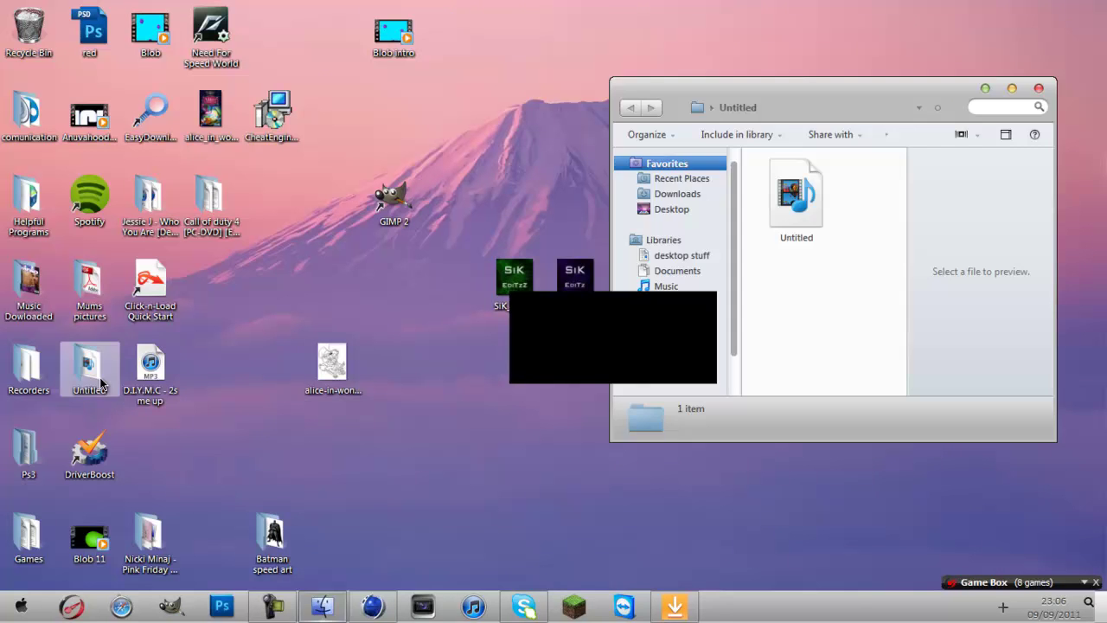
{"action": "key", "text": "alt+F4"}
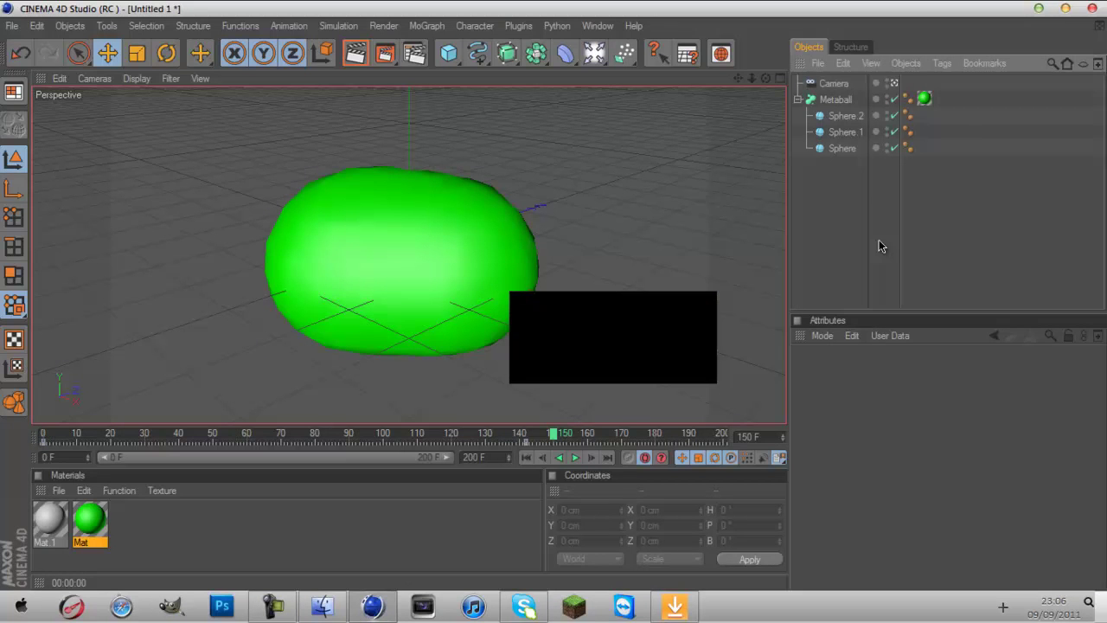
Play and pause the scene animation a few times, stopping at frame 17.
{"action": "left_click", "coordinate": [575, 458]}
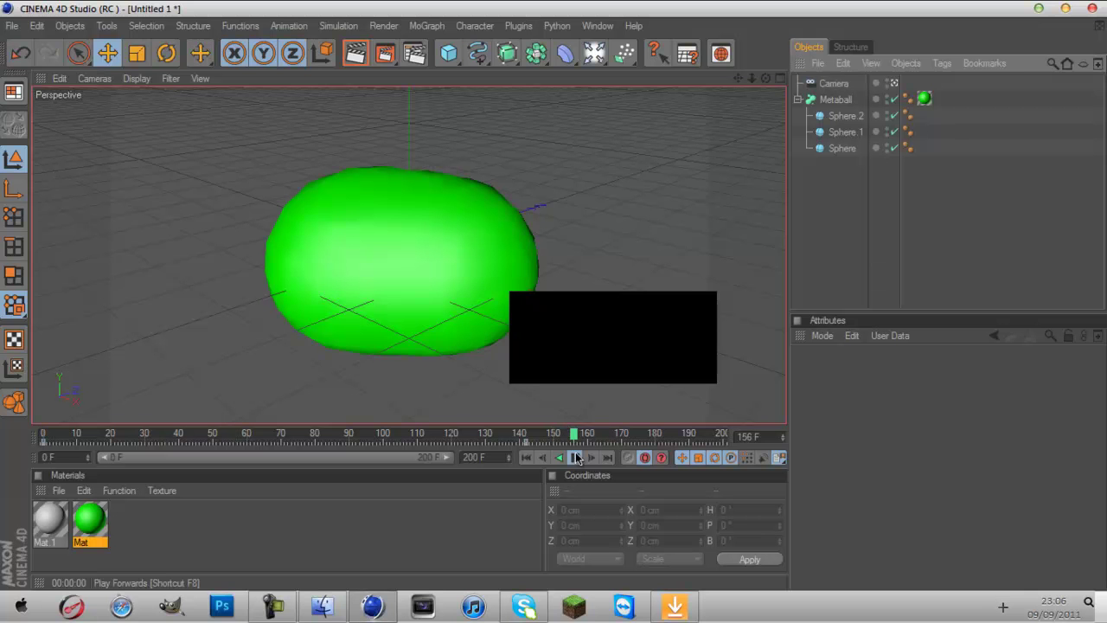
{"action": "left_click", "coordinate": [575, 458]}
{"action": "left_click", "coordinate": [575, 457]}
{"action": "left_click", "coordinate": [575, 458]}
{"action": "left_click", "coordinate": [578, 458]}
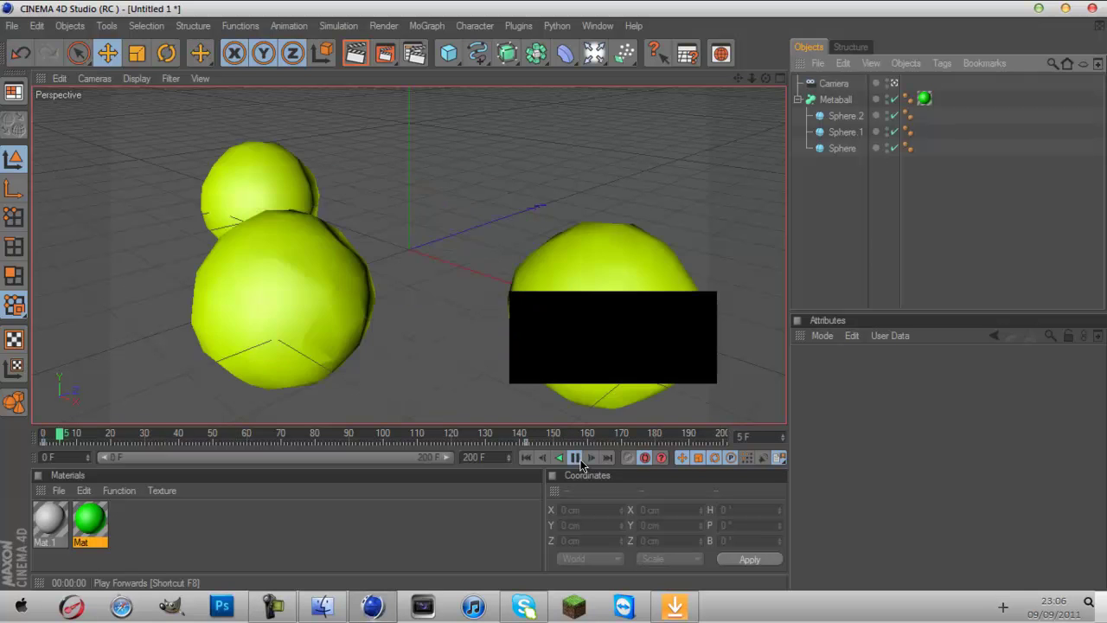
{"action": "left_click", "coordinate": [578, 458]}
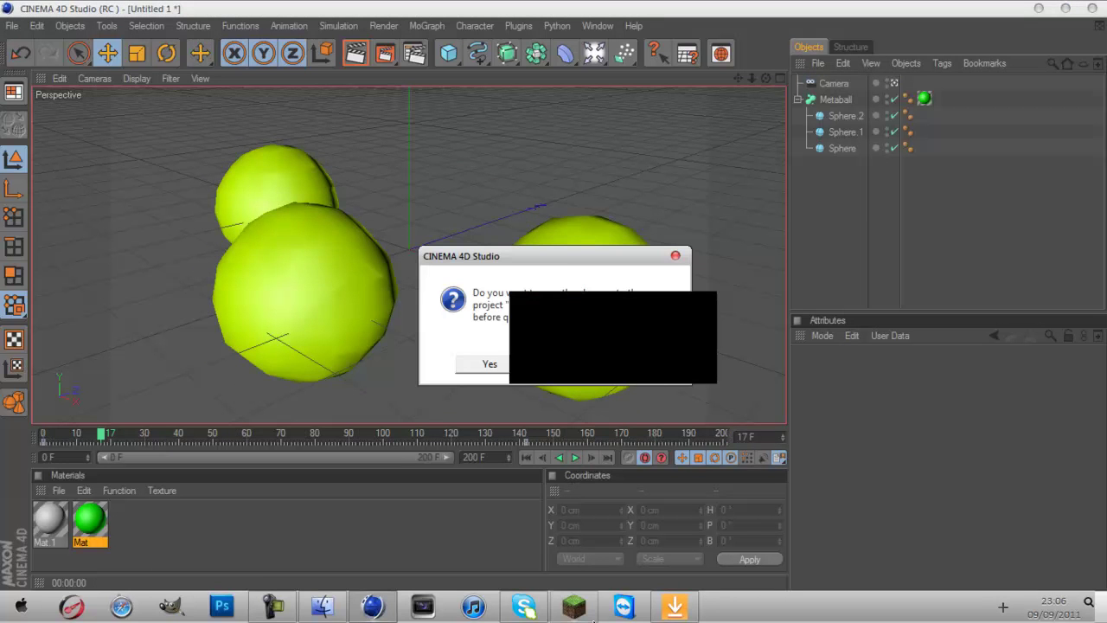
{"action": "mouse_move", "coordinate": [252, 616]}
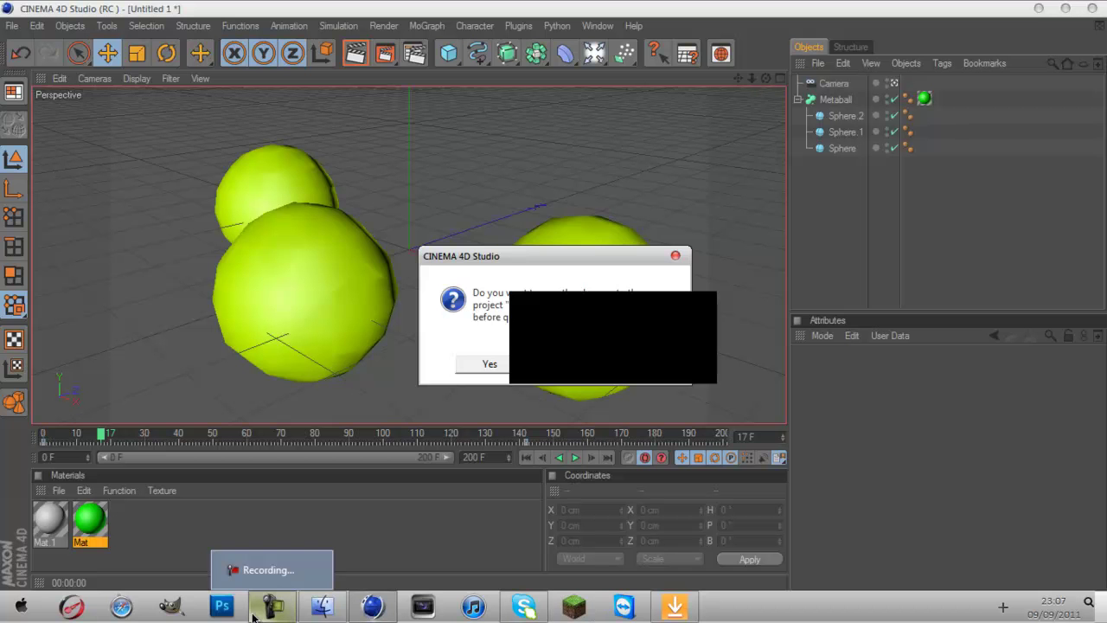